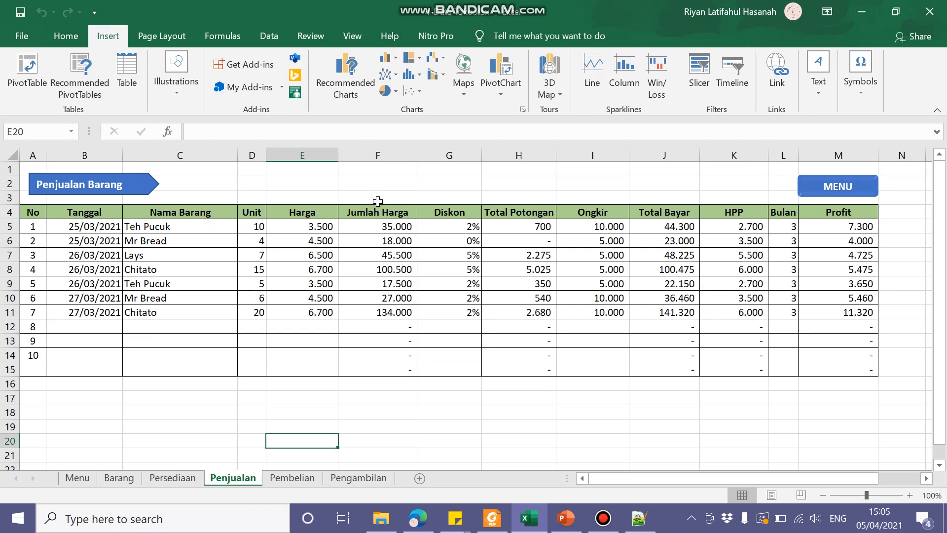
Step: Check the installed Office product information on the account page and return to the Penjualan sheet
{"action": "left_click", "coordinate": [30, 37]}
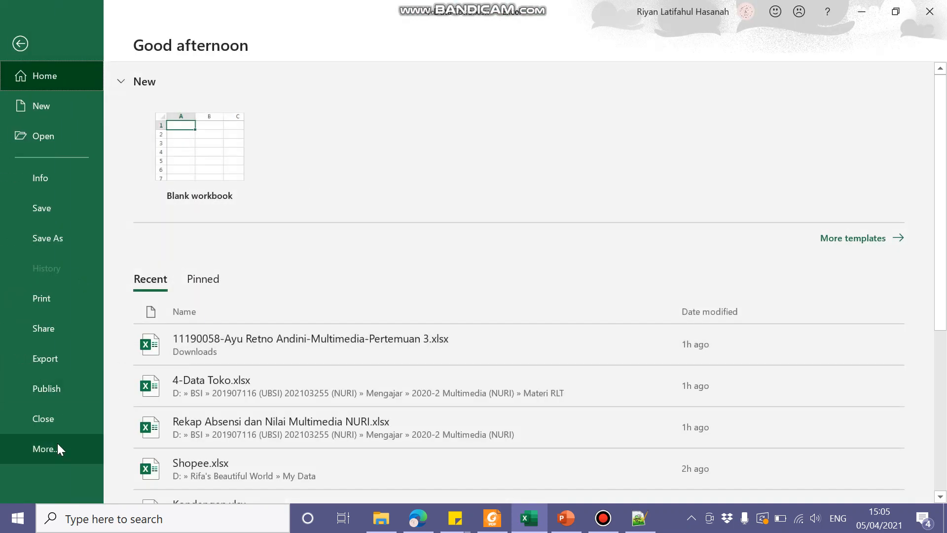
{"action": "left_click", "coordinate": [63, 453]}
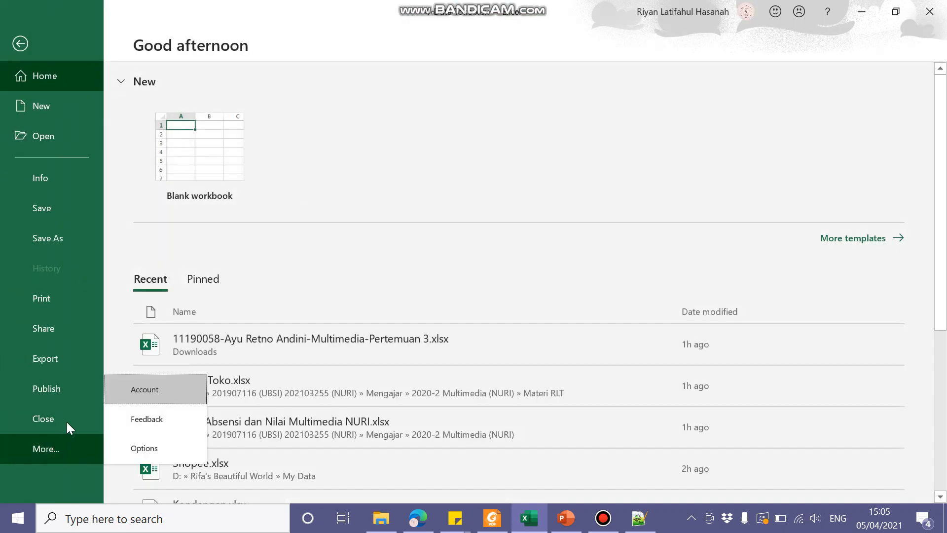
{"action": "left_click", "coordinate": [144, 389]}
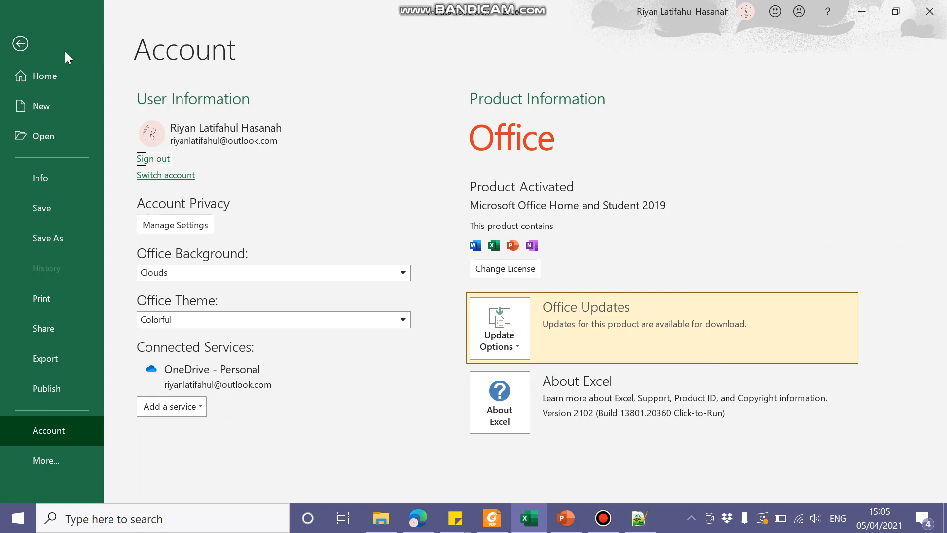
{"action": "left_click", "coordinate": [21, 43]}
{"action": "left_click", "coordinate": [280, 400]}
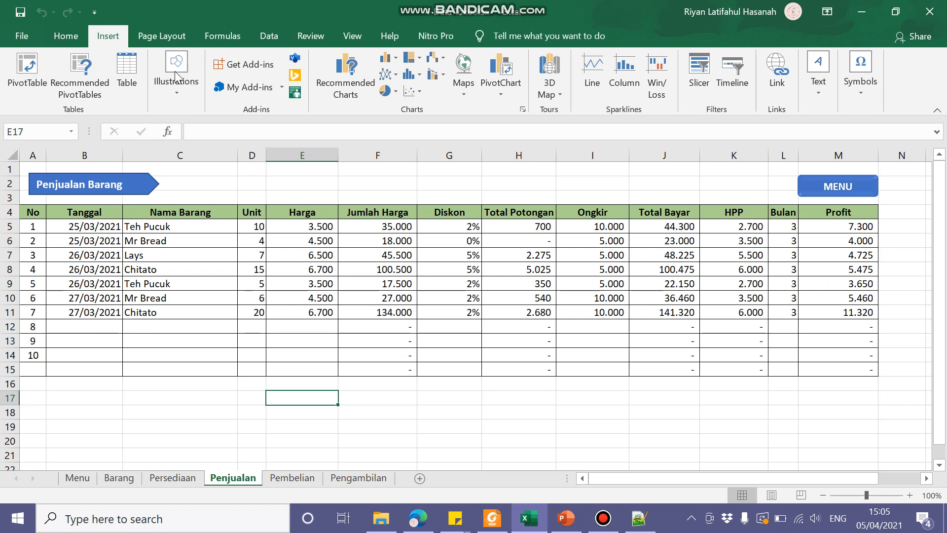
Step: Create a PivotTable on a new worksheet from the Penjualan sales data range B4:M15
{"action": "left_click", "coordinate": [197, 396]}
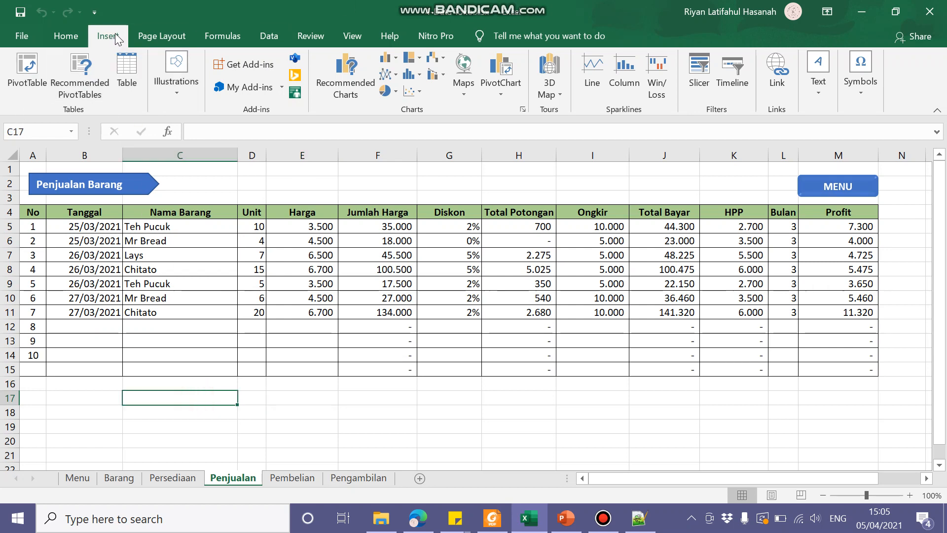
{"action": "left_click", "coordinate": [30, 72]}
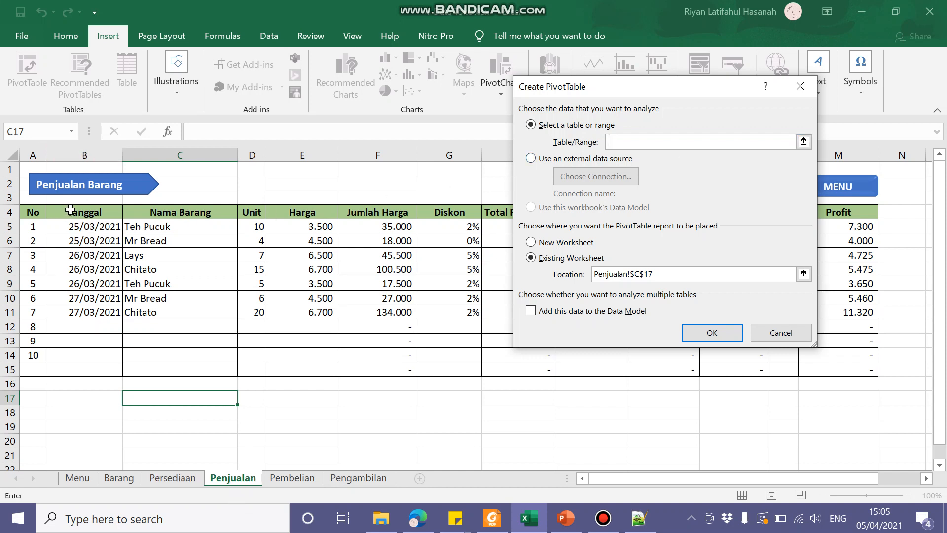
{"action": "left_click_drag", "start_coordinate": [72, 209], "coordinate": [851, 374]}
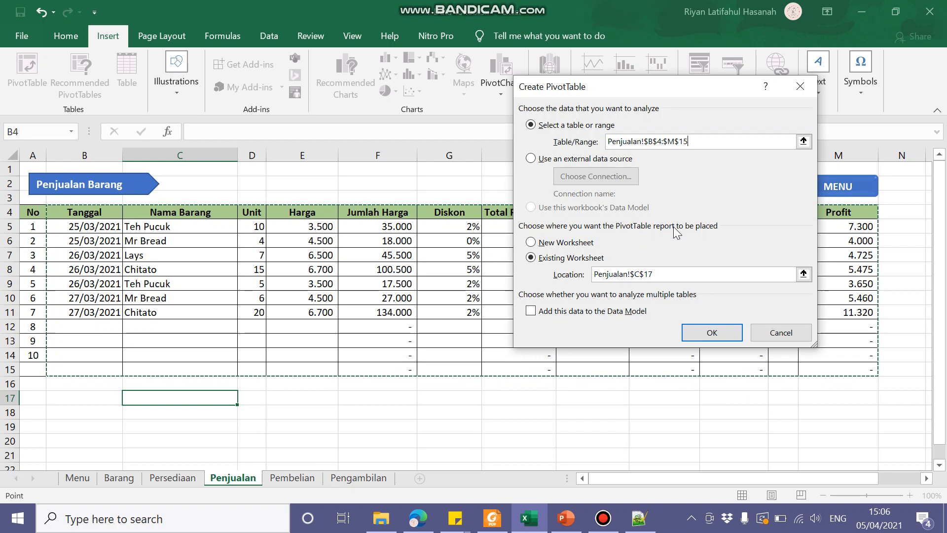
{"action": "left_click", "coordinate": [589, 245]}
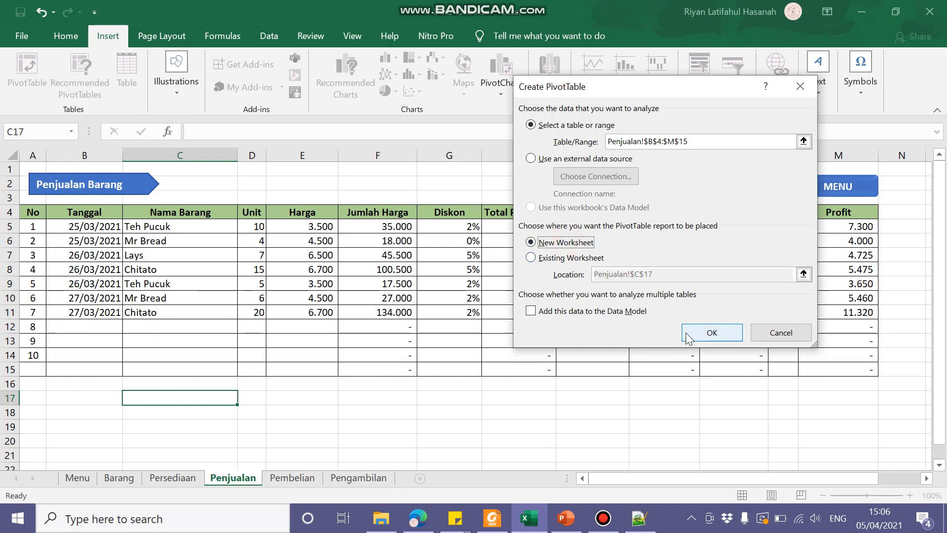
{"action": "left_click", "coordinate": [712, 333]}
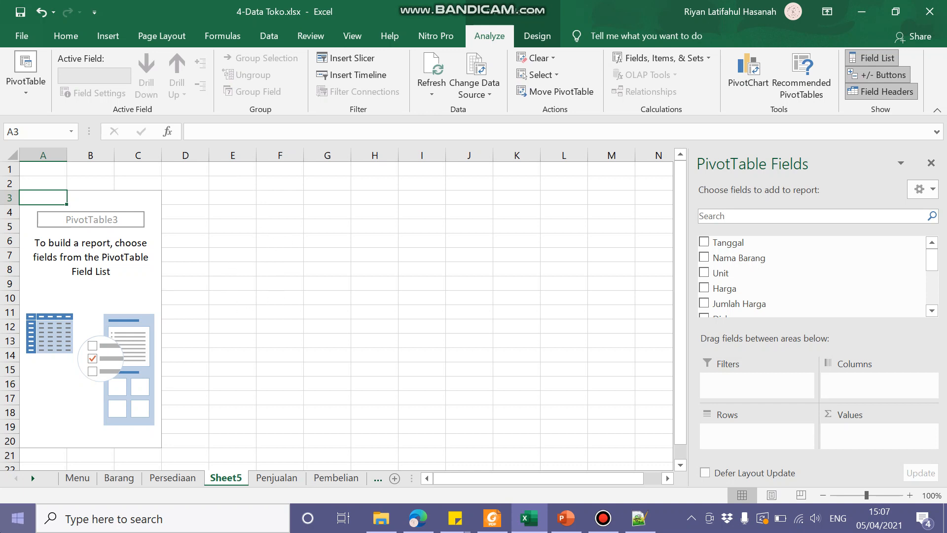
Step: Add the Tanggal, Nama Barang, Unit, Harga, Jumlah Harga, HPP and Profit fields to the PivotTable
{"action": "left_click", "coordinate": [704, 242]}
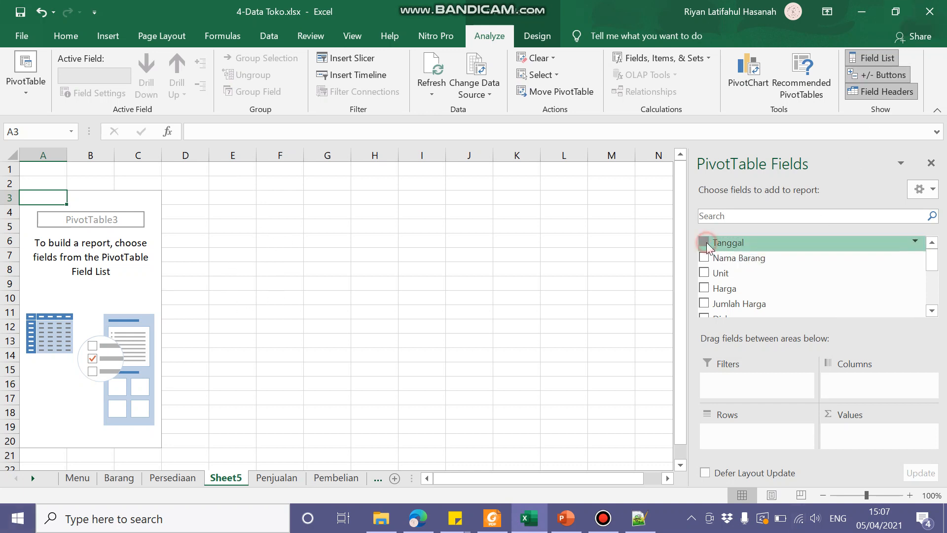
{"action": "left_click", "coordinate": [703, 258]}
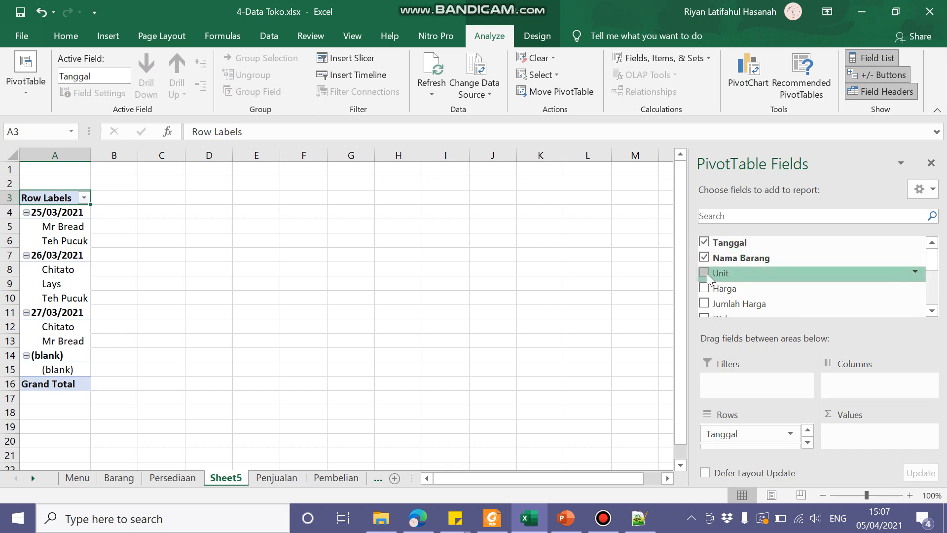
{"action": "left_click", "coordinate": [706, 274]}
{"action": "left_click", "coordinate": [702, 289]}
{"action": "left_click_drag", "start_coordinate": [930, 254], "coordinate": [931, 296]}
{"action": "left_click", "coordinate": [704, 262]}
{"action": "left_click", "coordinate": [703, 264]}
{"action": "left_click", "coordinate": [703, 296]}
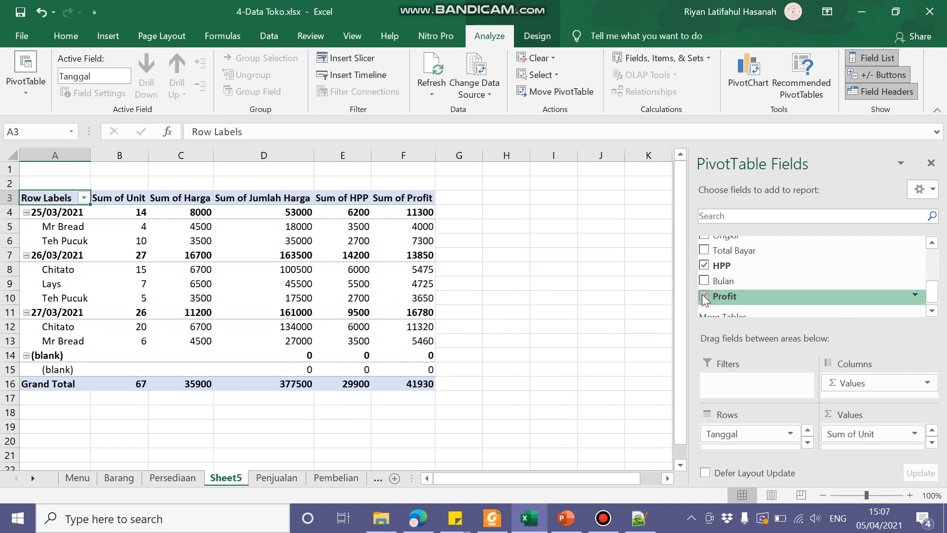
Step: Remove the Profit and HPP fields from the PivotTable and add them back
{"action": "left_click", "coordinate": [932, 310]}
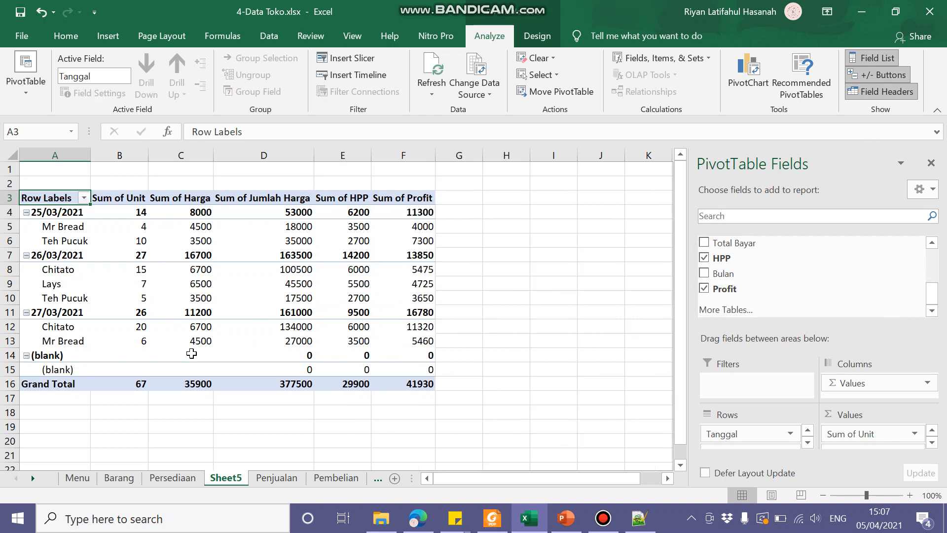
{"action": "left_click", "coordinate": [704, 291]}
{"action": "left_click", "coordinate": [705, 292]}
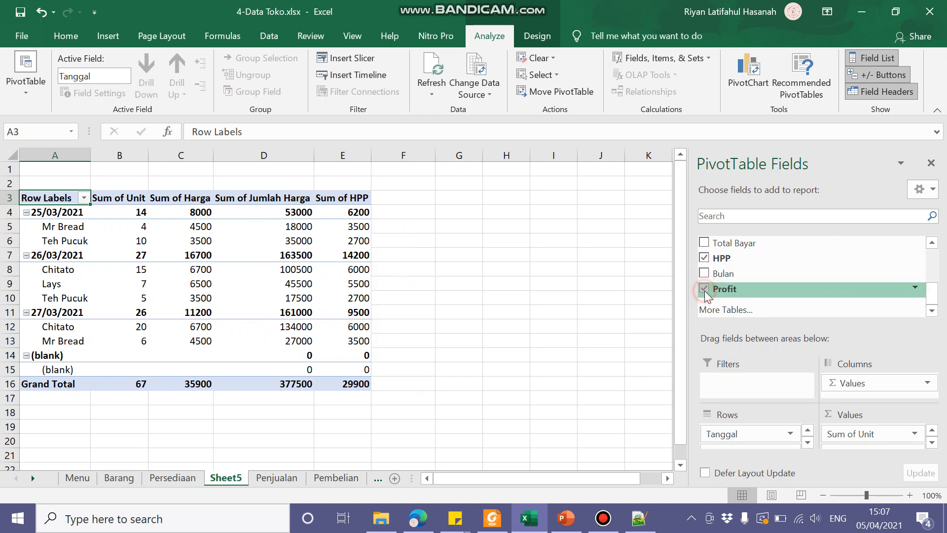
{"action": "left_click", "coordinate": [705, 257]}
{"action": "left_click", "coordinate": [705, 258]}
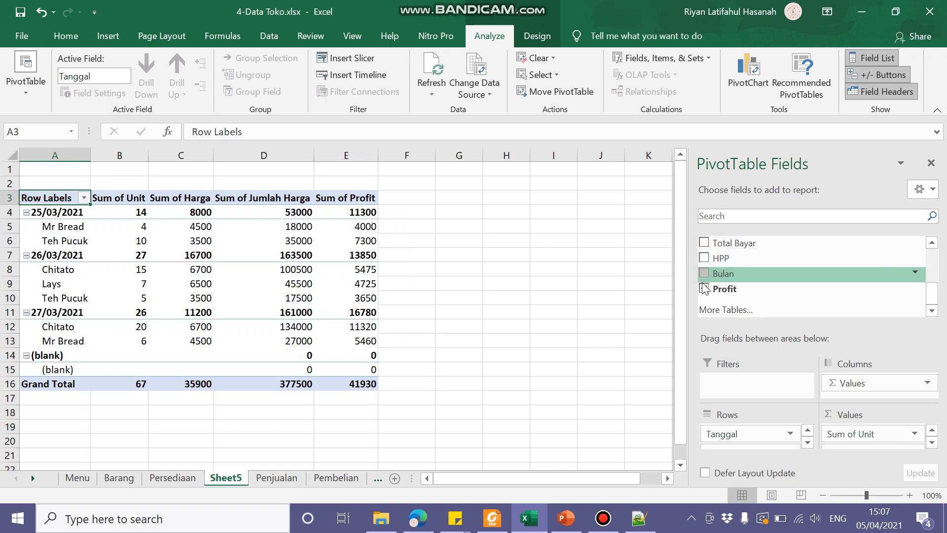
{"action": "left_click", "coordinate": [705, 289]}
{"action": "left_click", "coordinate": [704, 257]}
{"action": "left_click", "coordinate": [706, 290]}
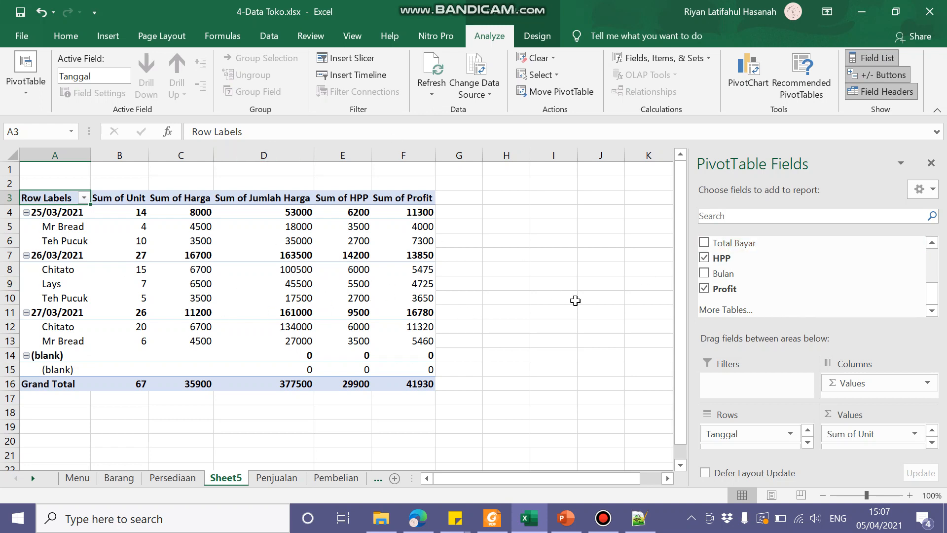
Step: Use the Tanggal field as a report filter instead of a row field
{"action": "scroll", "coordinate": [746, 258], "scroll_direction": "up", "scroll_amount": 3}
{"action": "scroll", "coordinate": [749, 270], "scroll_direction": "down", "scroll_amount": 3}
{"action": "scroll", "coordinate": [750, 276], "scroll_direction": "up", "scroll_amount": 3}
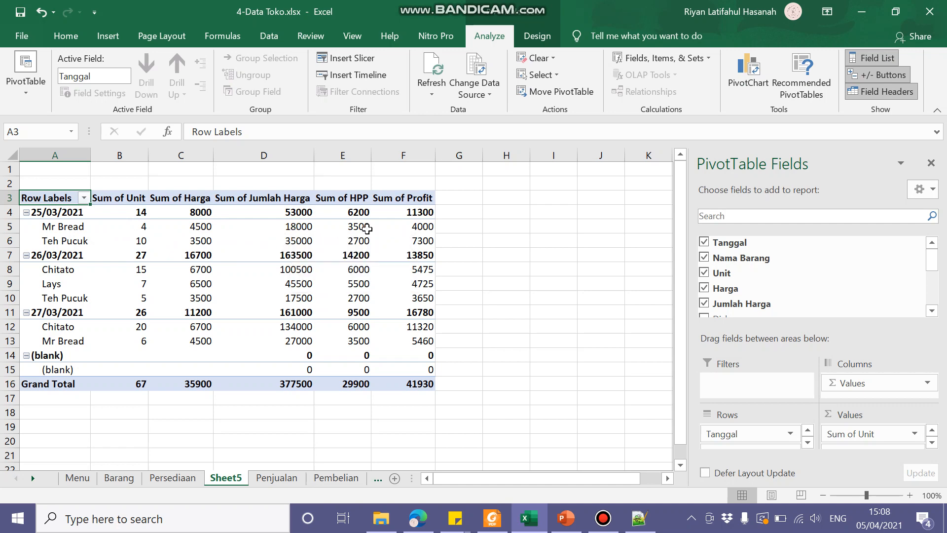
{"action": "scroll", "coordinate": [94, 256], "scroll_direction": "down", "scroll_amount": 1}
{"action": "scroll", "coordinate": [95, 256], "scroll_direction": "up", "scroll_amount": 1}
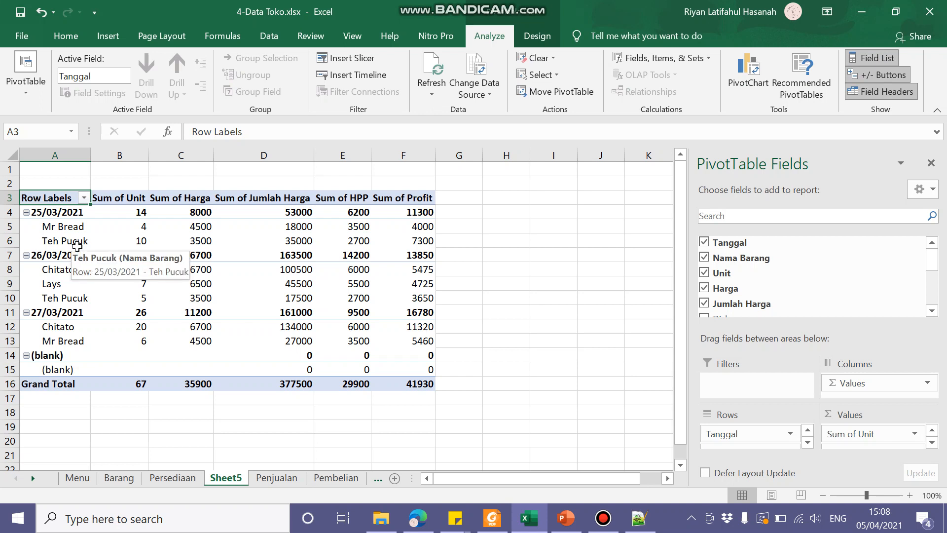
{"action": "left_click", "coordinate": [767, 387]}
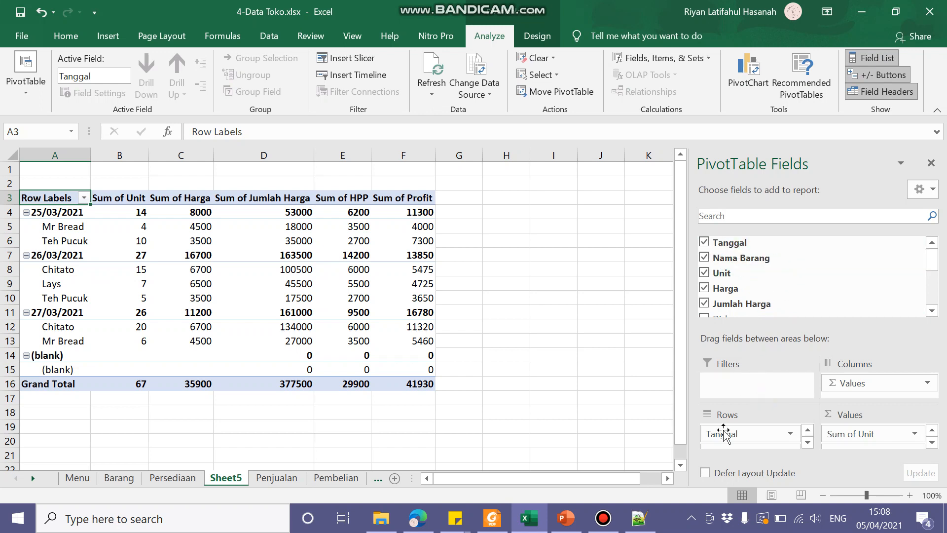
{"action": "left_click_drag", "start_coordinate": [723, 243], "coordinate": [745, 387]}
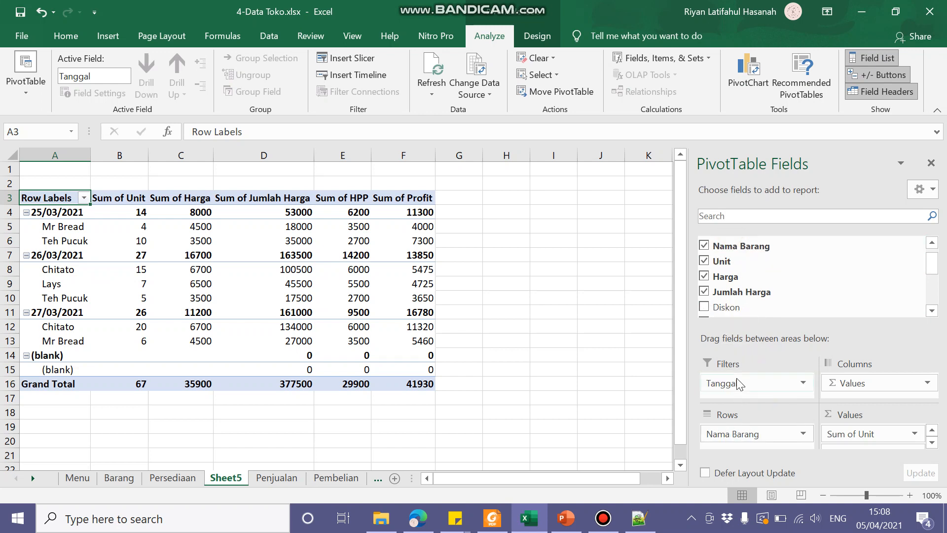
Step: Allow multiple items in the Tanggal report filter and apply it with all dates included
{"action": "left_click", "coordinate": [11, 169]}
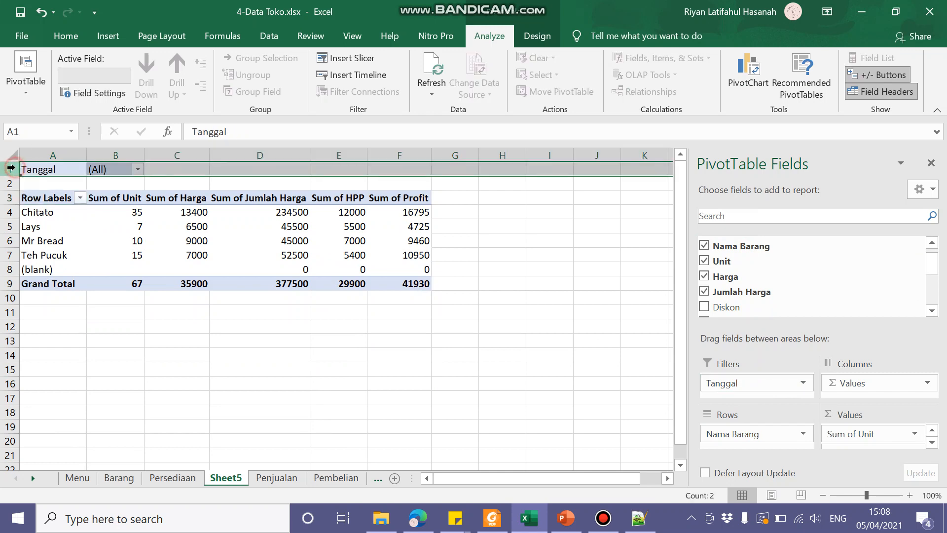
{"action": "left_click", "coordinate": [147, 179]}
{"action": "left_click", "coordinate": [138, 170]}
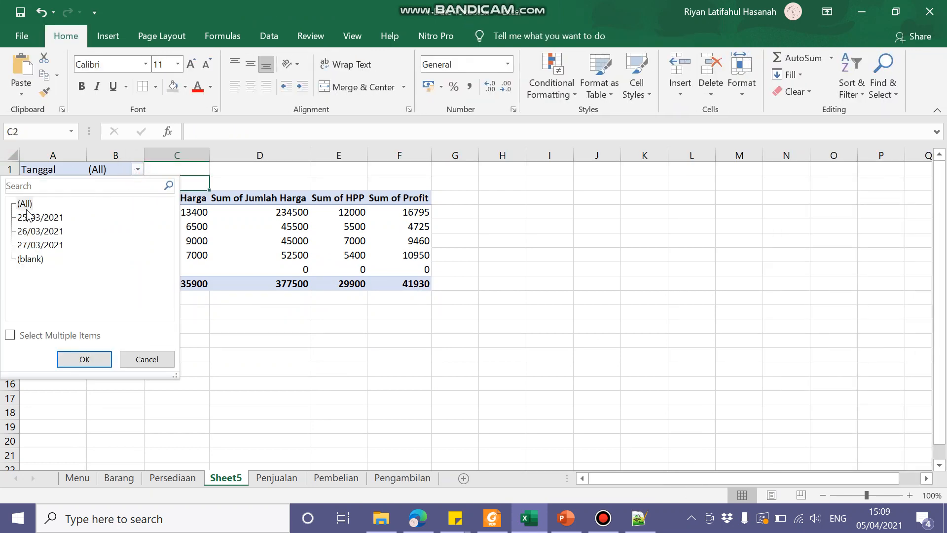
{"action": "left_click", "coordinate": [10, 335]}
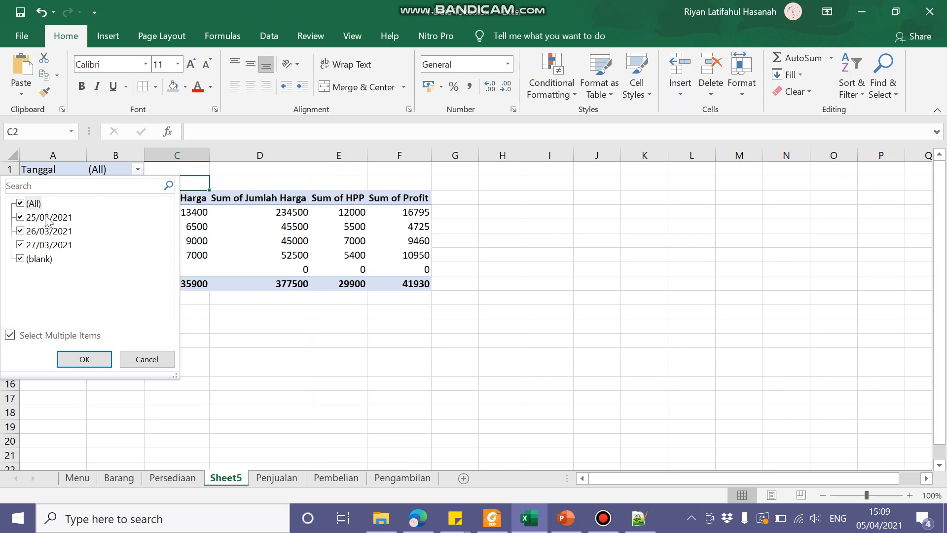
{"action": "left_click", "coordinate": [85, 359]}
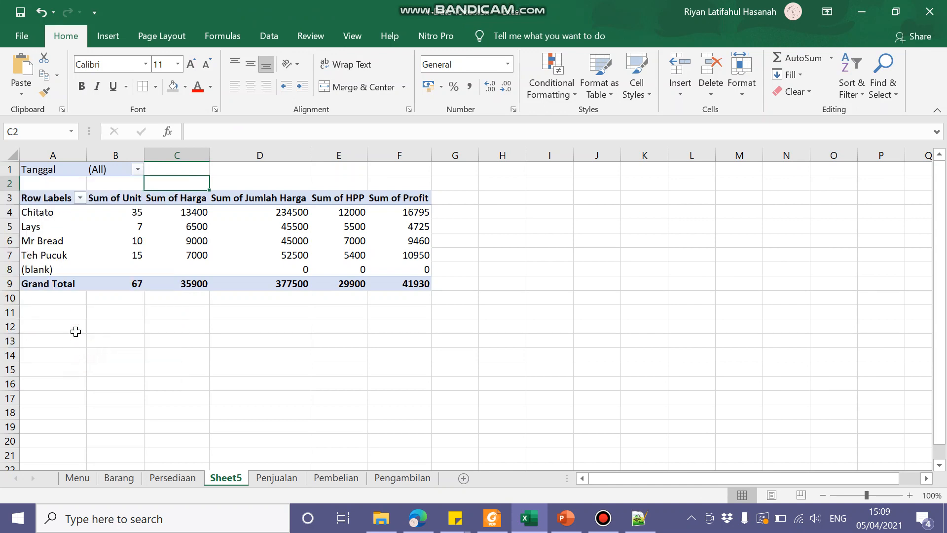
Step: Filter the PivotTable to the date 25/03/2021 with multiple-item selection enabled in the Tanggal filter
{"action": "left_click", "coordinate": [138, 169]}
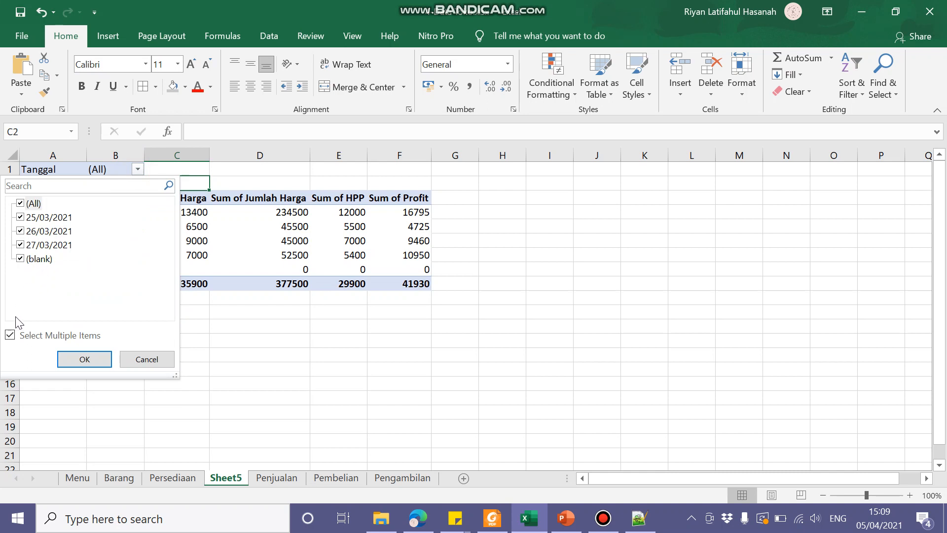
{"action": "left_click", "coordinate": [10, 335]}
{"action": "left_click", "coordinate": [37, 218]}
{"action": "left_click", "coordinate": [50, 219]}
{"action": "left_click", "coordinate": [43, 335]}
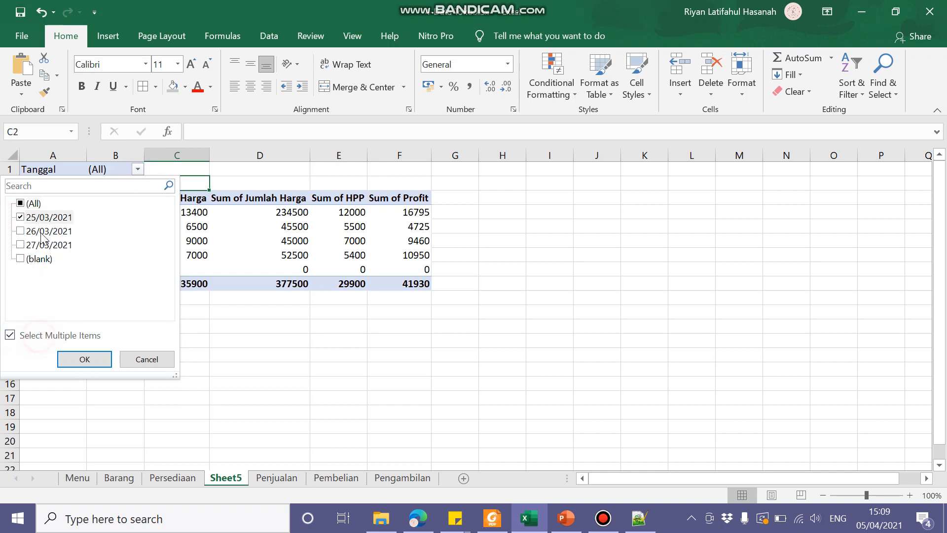
{"action": "left_click", "coordinate": [83, 365]}
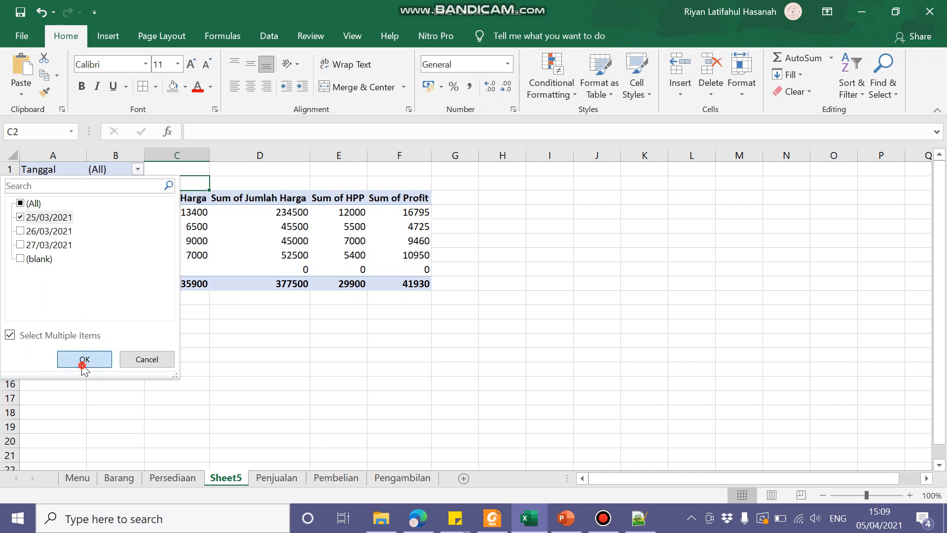
Step: Include 26/03/2021 in the Tanggal filter, apply it, and add 27/03/2021 as well
{"action": "left_click", "coordinate": [149, 169]}
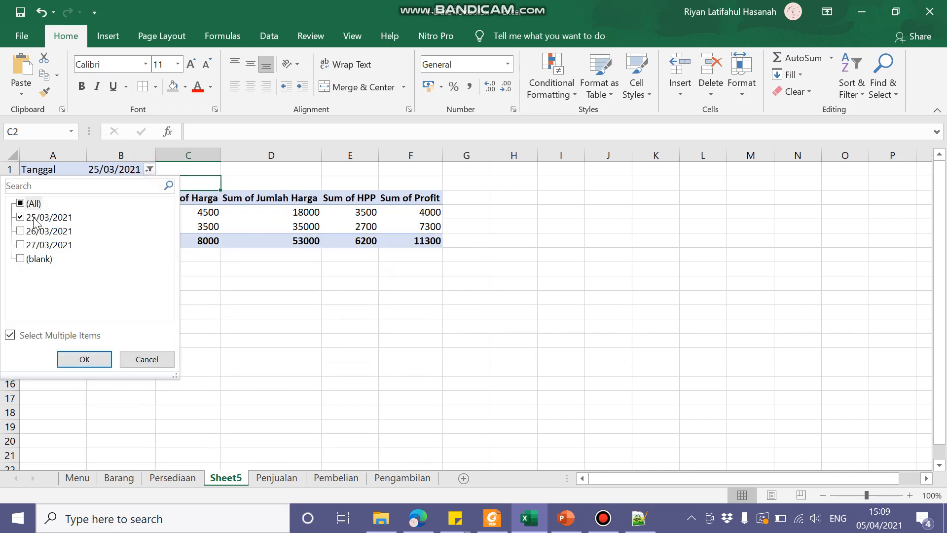
{"action": "left_click", "coordinate": [34, 234]}
{"action": "left_click", "coordinate": [20, 230]}
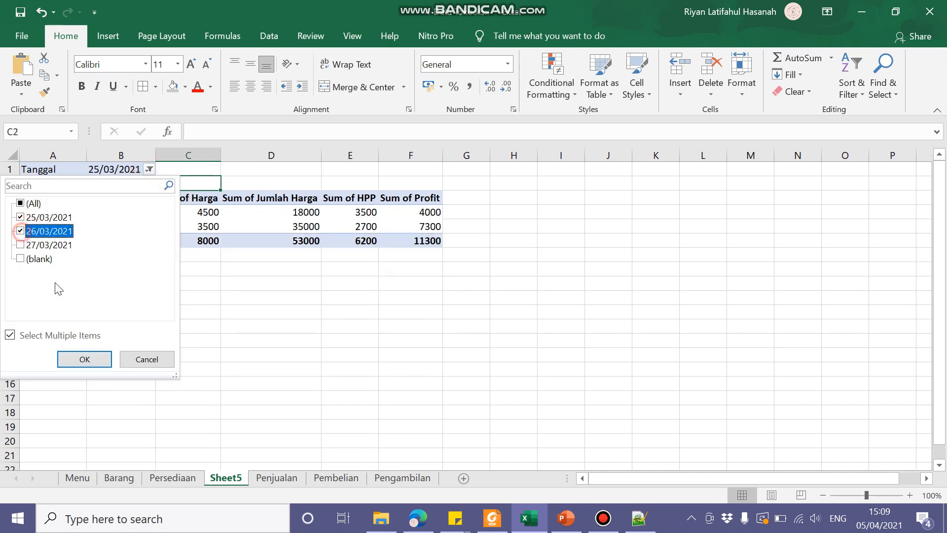
{"action": "left_click", "coordinate": [100, 353]}
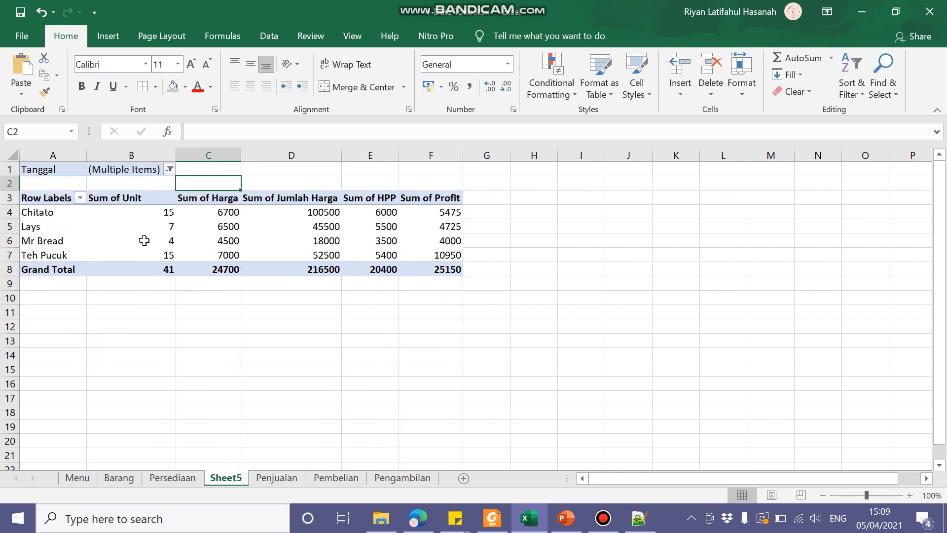
{"action": "left_click", "coordinate": [166, 166]}
{"action": "left_click", "coordinate": [21, 245]}
{"action": "left_click", "coordinate": [81, 359]}
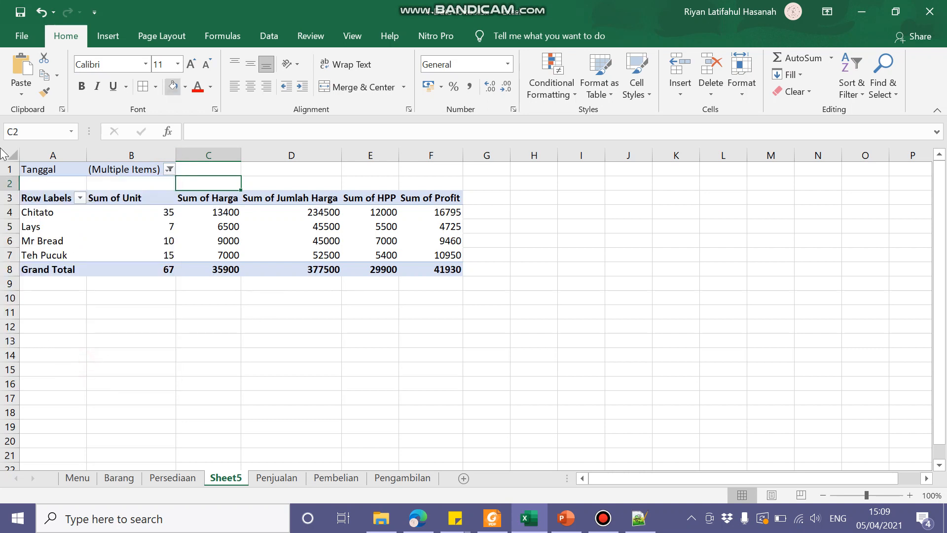
Step: Select cells inside and outside the PivotTable to compare which PivotTable tools are available, ending on the Tanggal label cell
{"action": "left_click", "coordinate": [148, 171]}
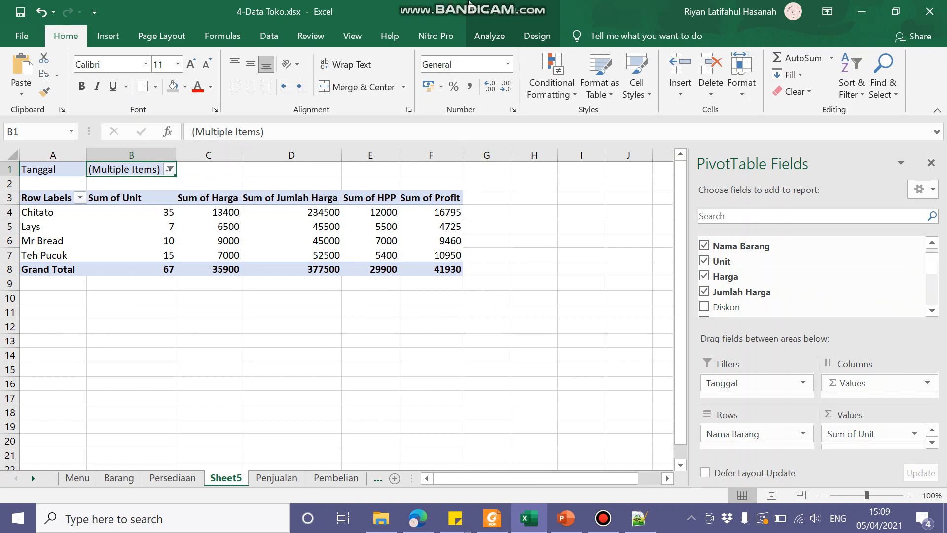
{"action": "mouse_move", "coordinate": [494, 4]}
{"action": "left_click", "coordinate": [441, 315]}
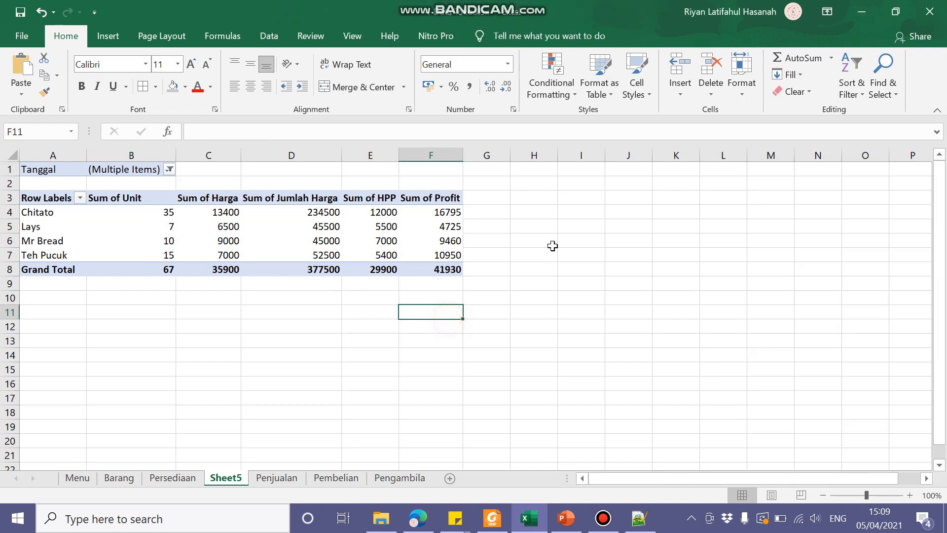
{"action": "left_click", "coordinate": [129, 169]}
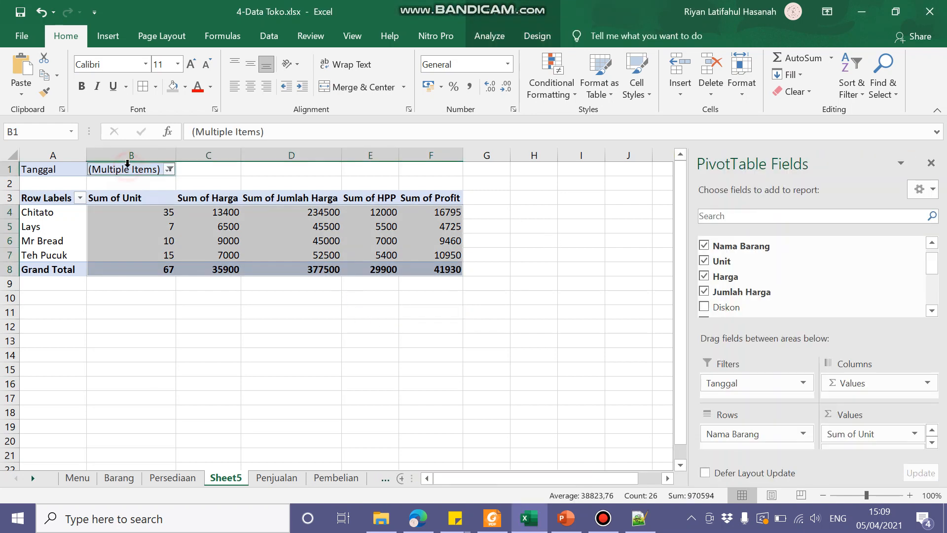
{"action": "left_click", "coordinate": [54, 171]}
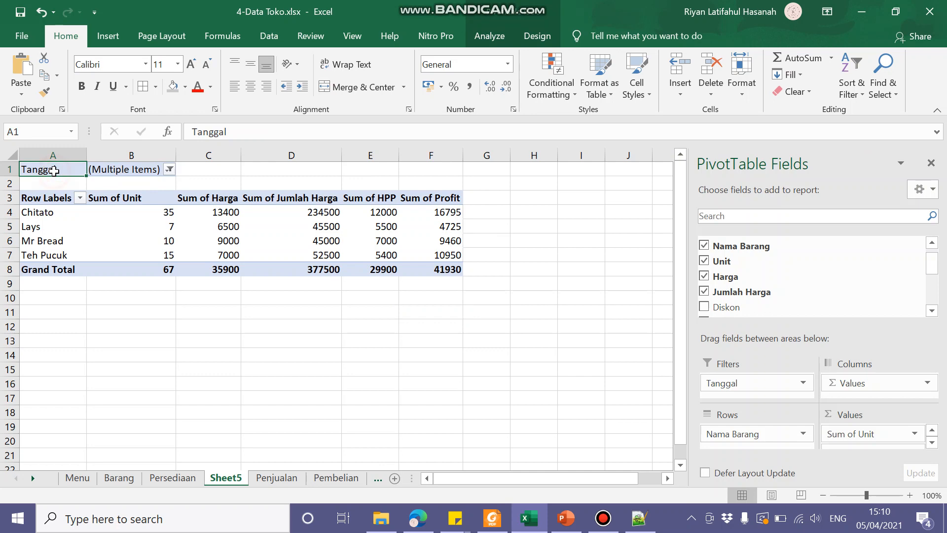
Step: Look through the PivotTable Design and Analyze tools and check their availability from cells inside and outside the PivotTable
{"action": "left_click", "coordinate": [505, 36]}
{"action": "left_click", "coordinate": [518, 37]}
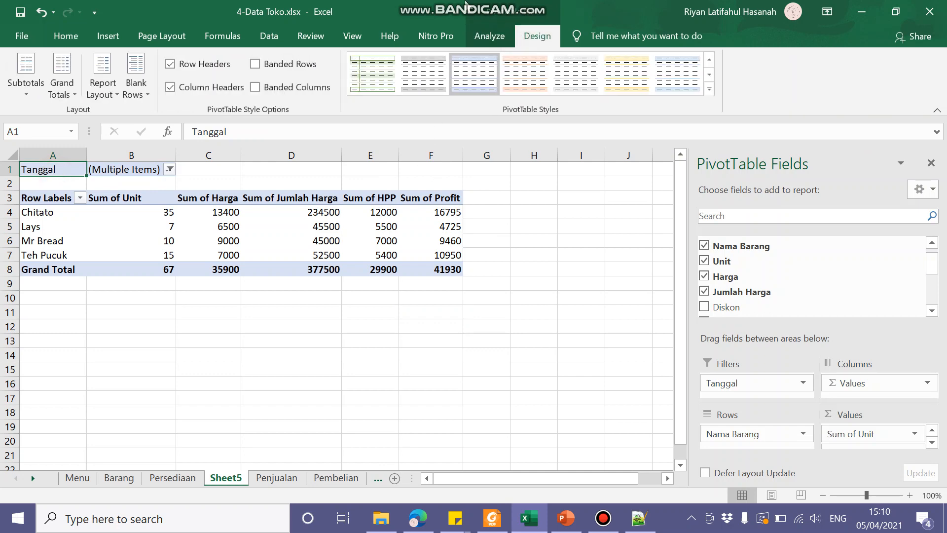
{"action": "left_click", "coordinate": [434, 36]}
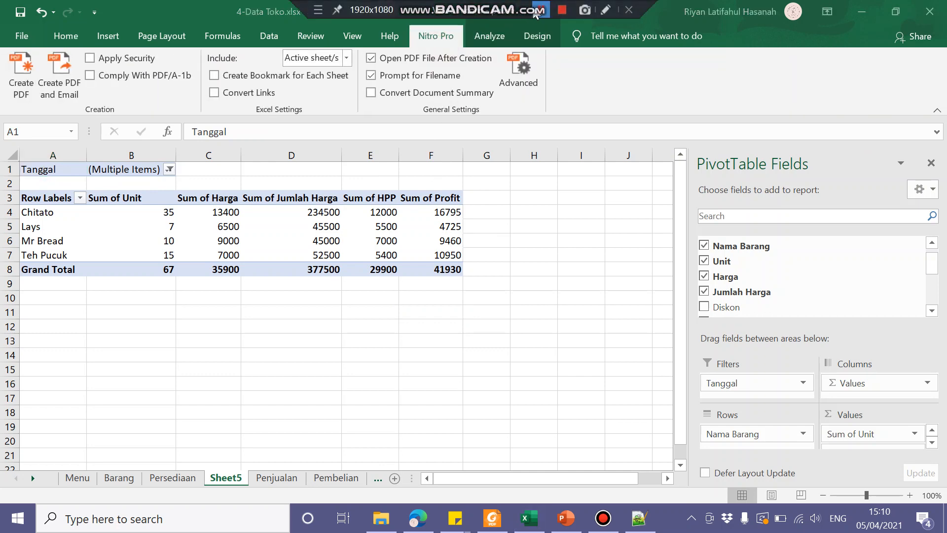
{"action": "left_click", "coordinate": [489, 35]}
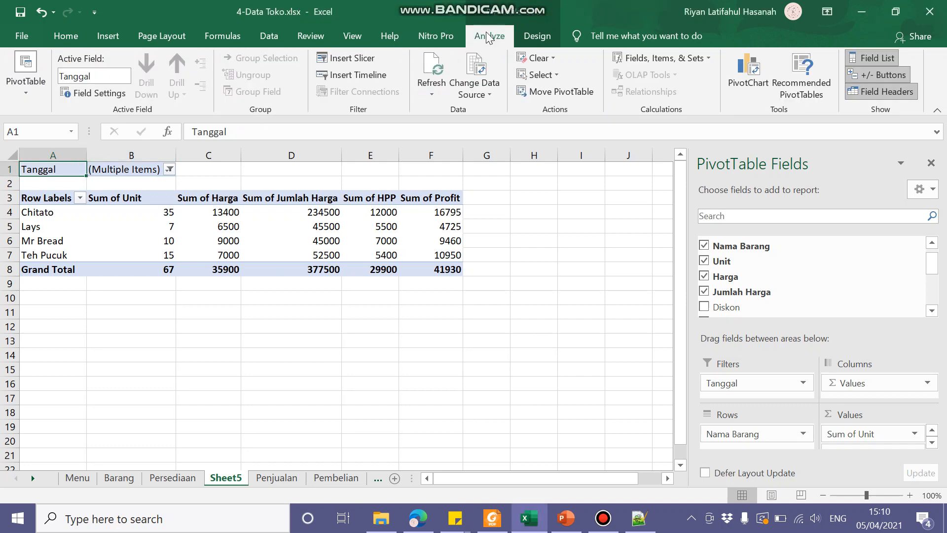
{"action": "left_click", "coordinate": [217, 342]}
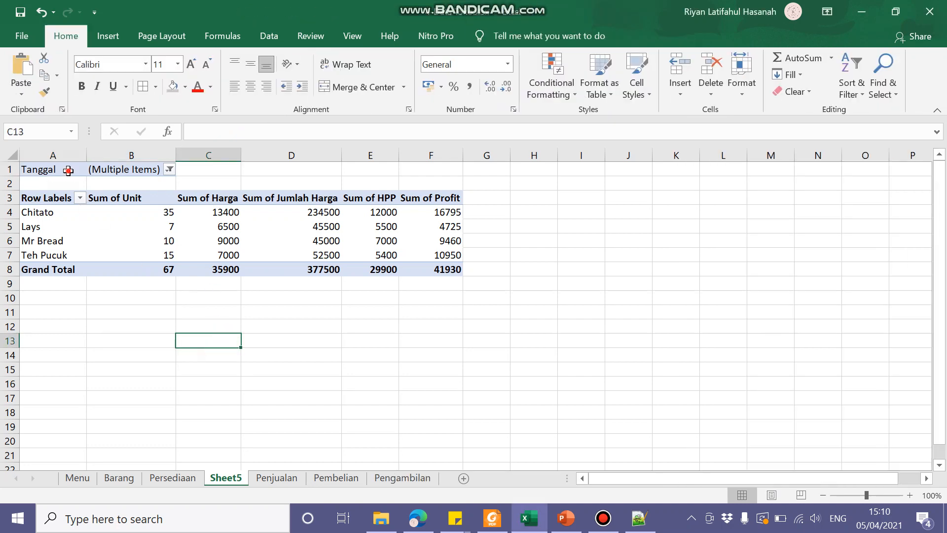
{"action": "left_click", "coordinate": [62, 168]}
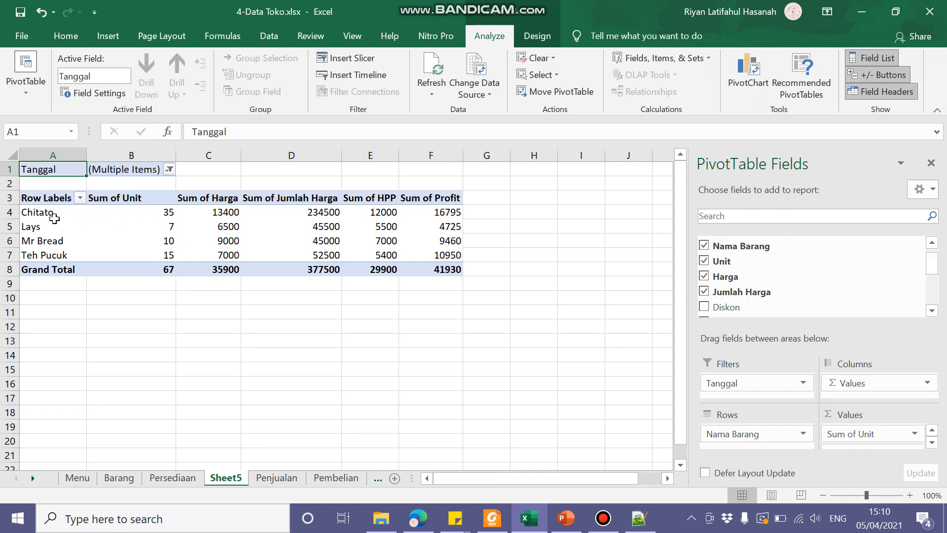
{"action": "left_click", "coordinate": [536, 255]}
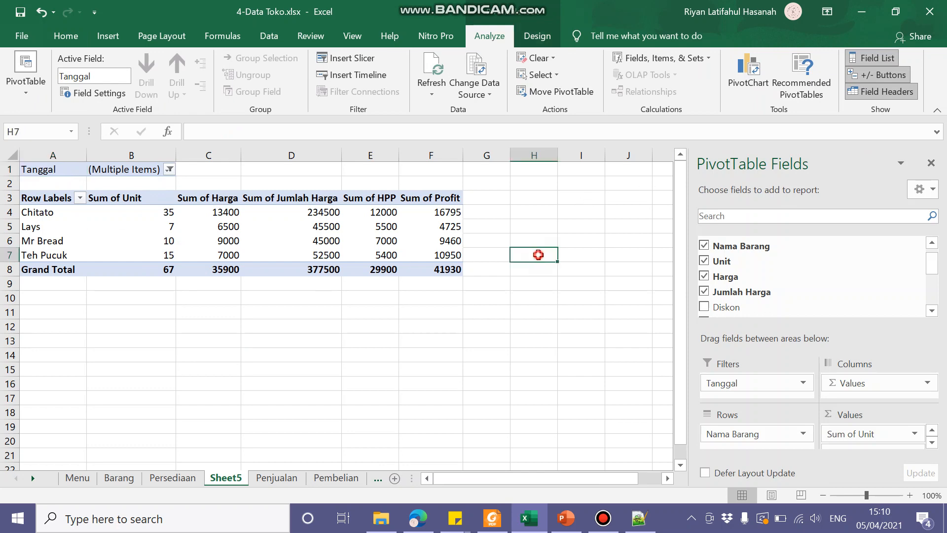
Step: Insert a Clustered Column PivotChart based on the PivotTable
{"action": "left_click", "coordinate": [40, 172]}
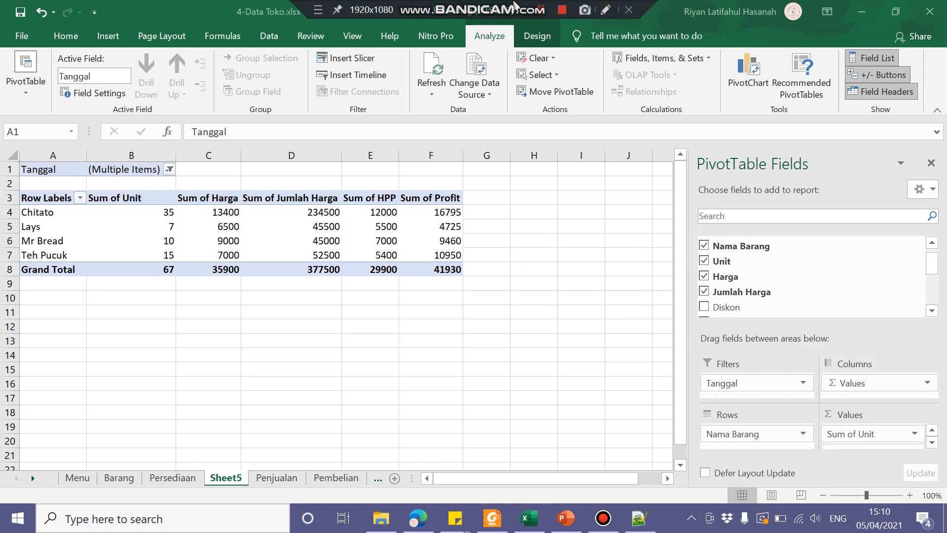
{"action": "left_click", "coordinate": [753, 72]}
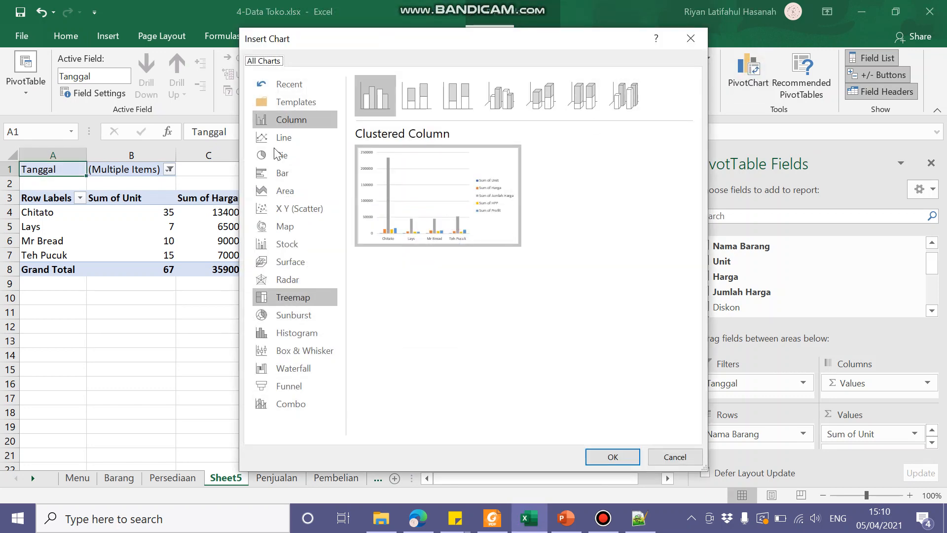
{"action": "left_click", "coordinate": [295, 136]}
{"action": "left_click", "coordinate": [295, 120]}
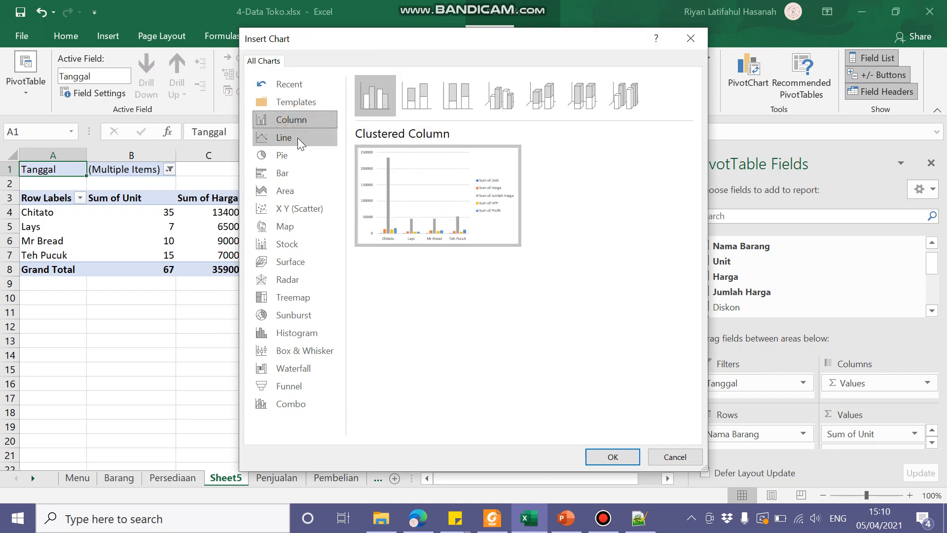
{"action": "left_click", "coordinate": [298, 133]}
{"action": "left_click", "coordinate": [299, 122]}
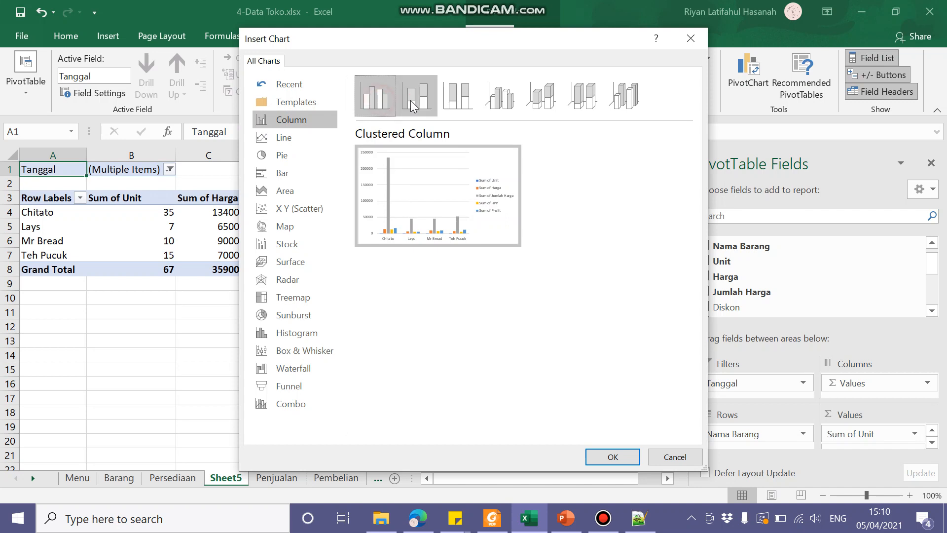
{"action": "mouse_move", "coordinate": [394, 178]}
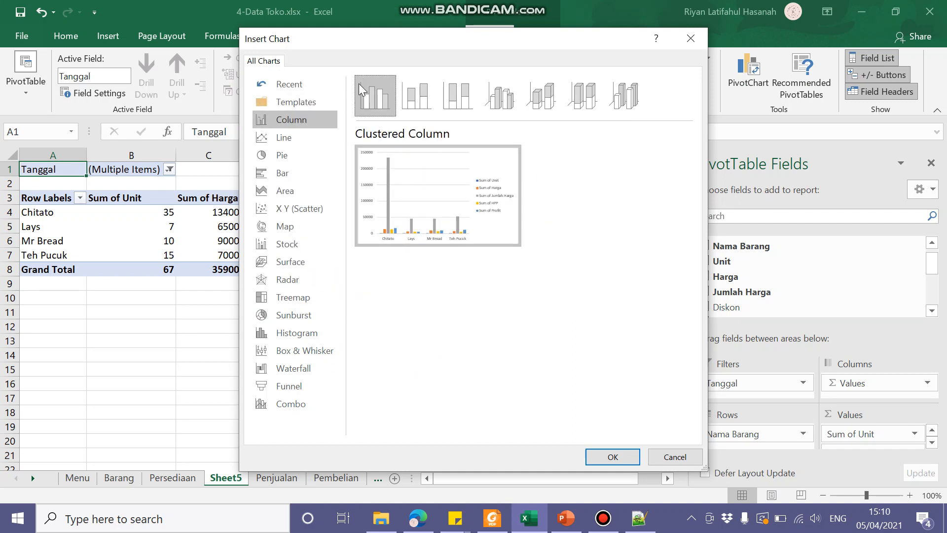
{"action": "left_click", "coordinate": [304, 122]}
{"action": "left_click", "coordinate": [301, 154]}
{"action": "left_click", "coordinate": [296, 208]}
{"action": "left_click", "coordinate": [328, 121]}
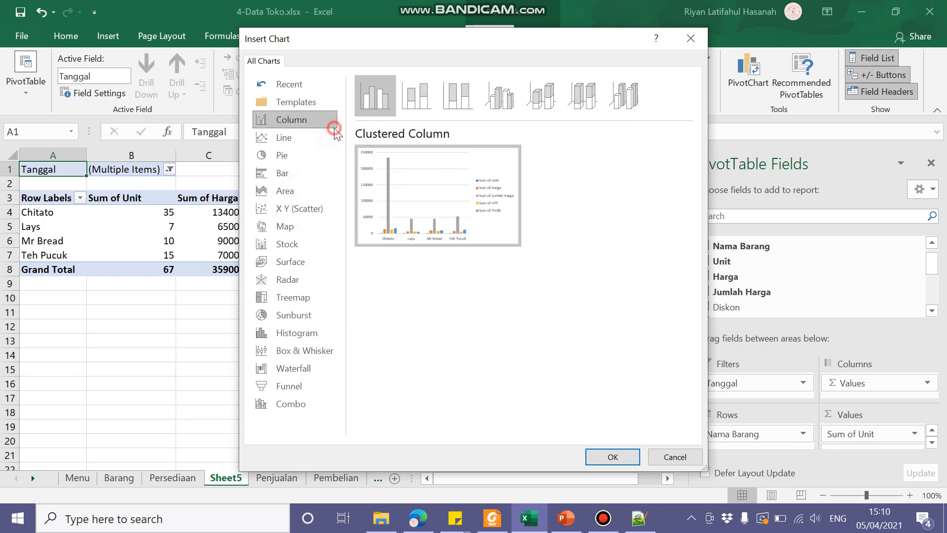
{"action": "left_click", "coordinate": [612, 457]}
Step: Move the PivotChart to the empty cells below the PivotTable's Grand Total row
{"action": "left_click", "coordinate": [295, 246]}
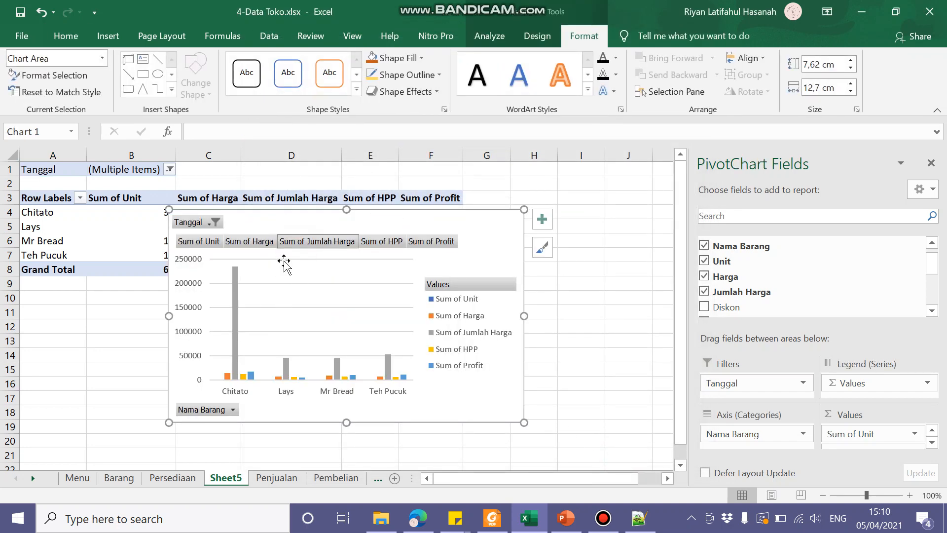
{"action": "left_click_drag", "start_coordinate": [378, 219], "coordinate": [257, 346]}
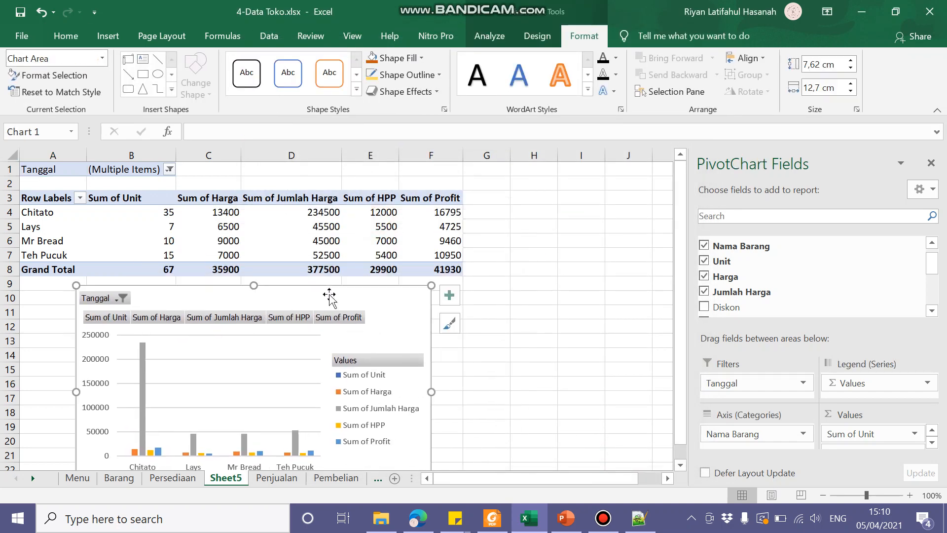
{"action": "scroll", "coordinate": [422, 310], "scroll_direction": "down", "scroll_amount": 2}
{"action": "scroll", "coordinate": [467, 317], "scroll_direction": "up", "scroll_amount": 2}
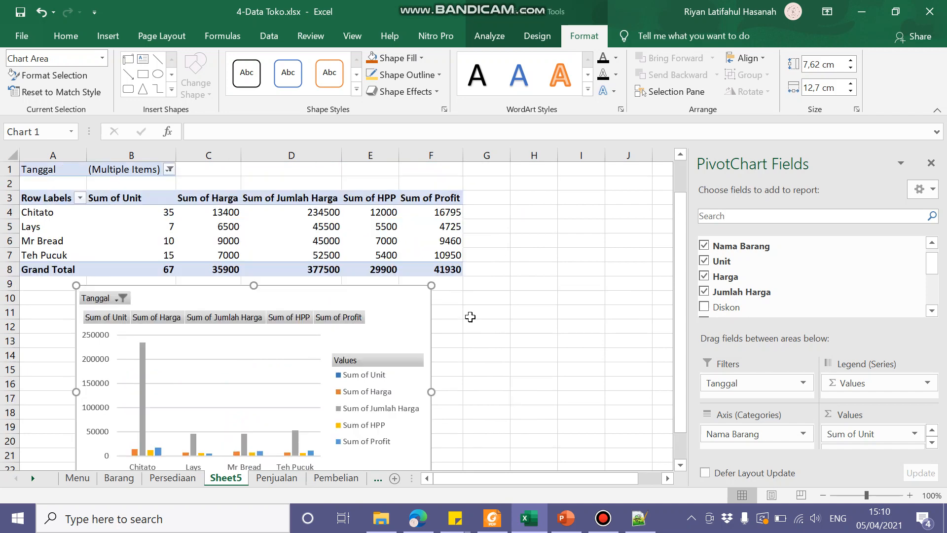
{"action": "scroll", "coordinate": [351, 338], "scroll_direction": "down", "scroll_amount": 2}
{"action": "scroll", "coordinate": [254, 276], "scroll_direction": "up", "scroll_amount": 2}
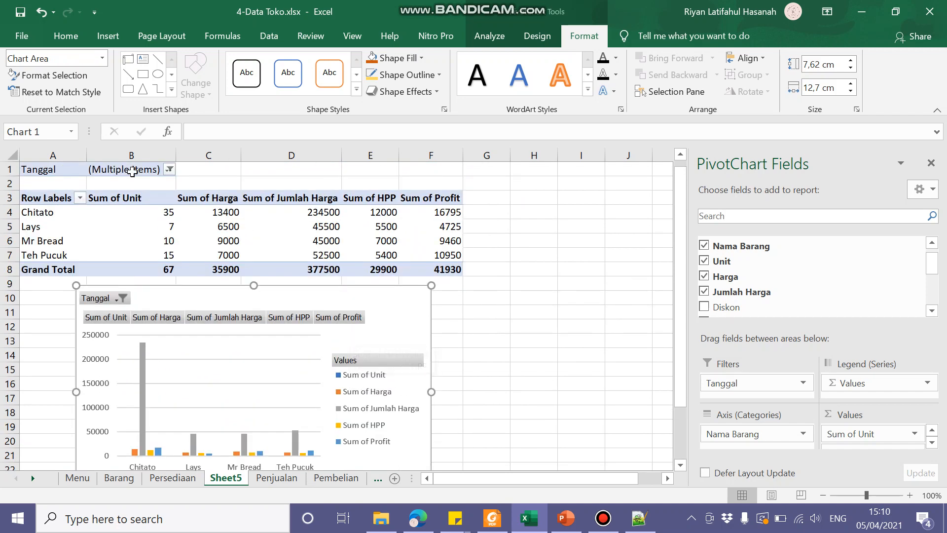
{"action": "scroll", "coordinate": [295, 322], "scroll_direction": "down", "scroll_amount": 2}
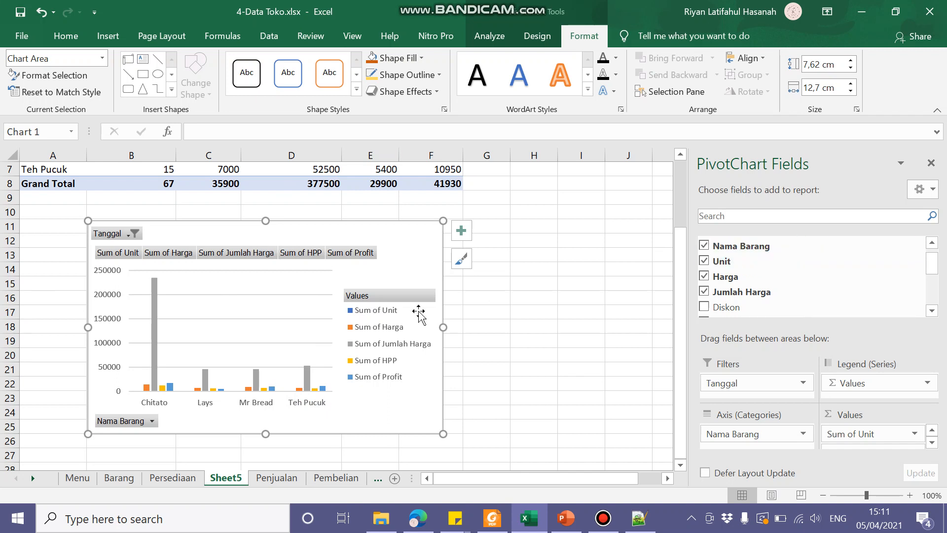
Step: View the dates offered by the PivotChart's Tanggal filter and leave the selection as it is
{"action": "left_click", "coordinate": [126, 234]}
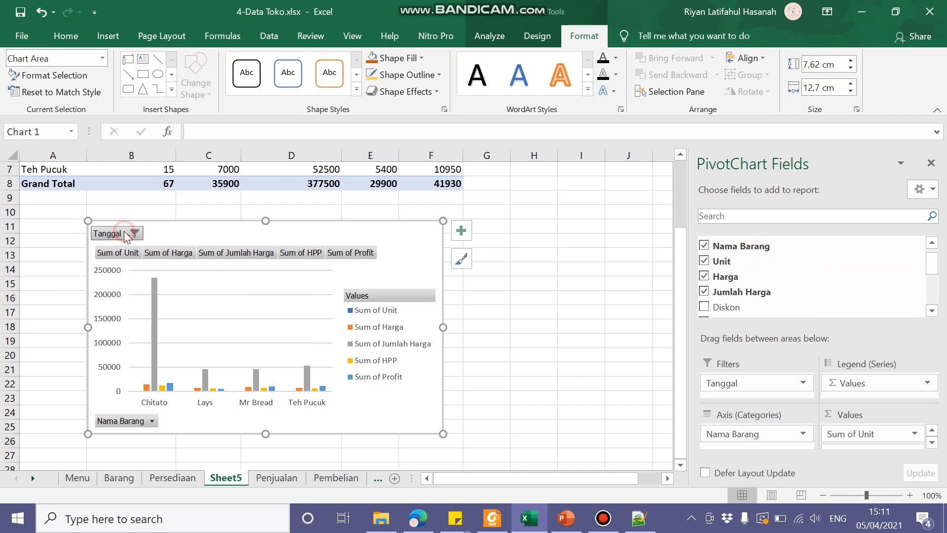
{"action": "left_click", "coordinate": [237, 233]}
{"action": "scroll", "coordinate": [746, 272], "scroll_direction": "up", "scroll_amount": 1}
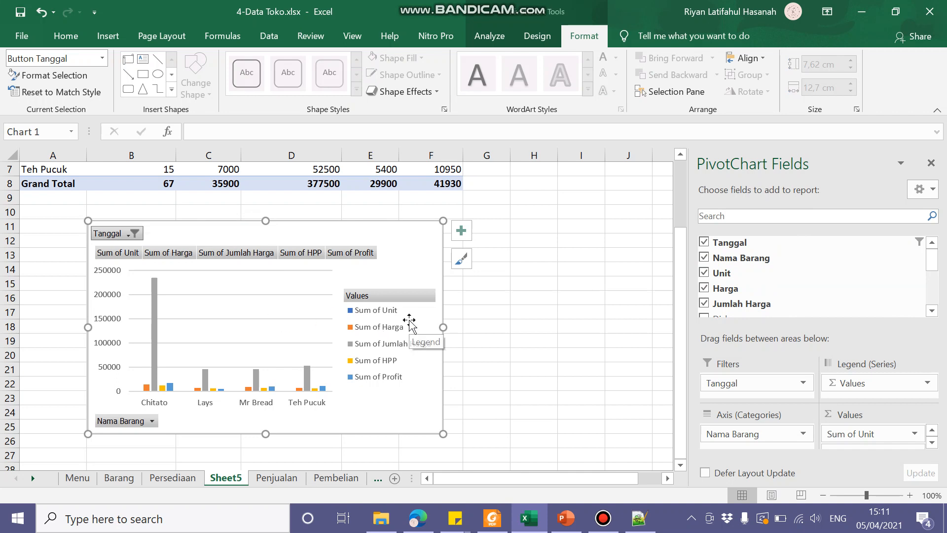
Step: Remove the Jumlah Harga field from the PivotChart and its PivotTable
{"action": "left_click", "coordinate": [704, 303]}
{"action": "left_click", "coordinate": [705, 304]}
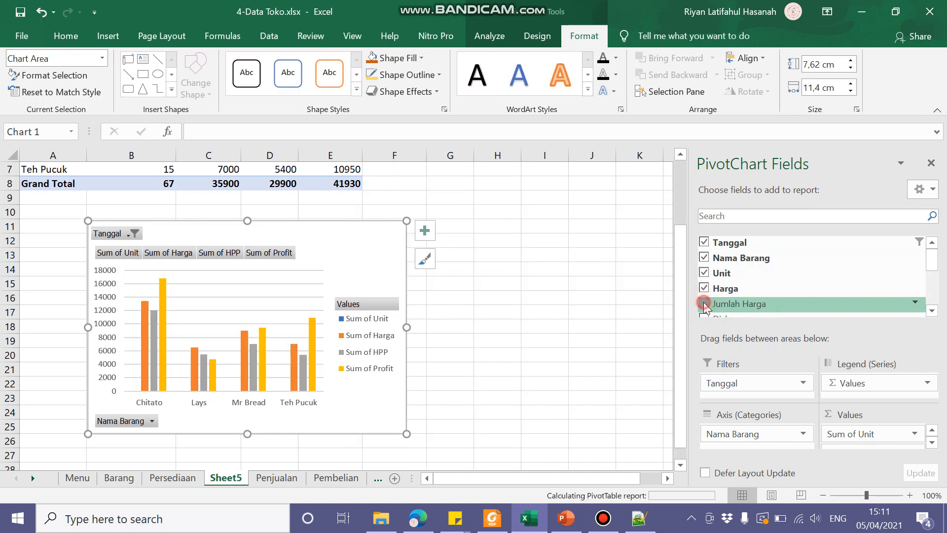
{"action": "left_click", "coordinate": [704, 303]}
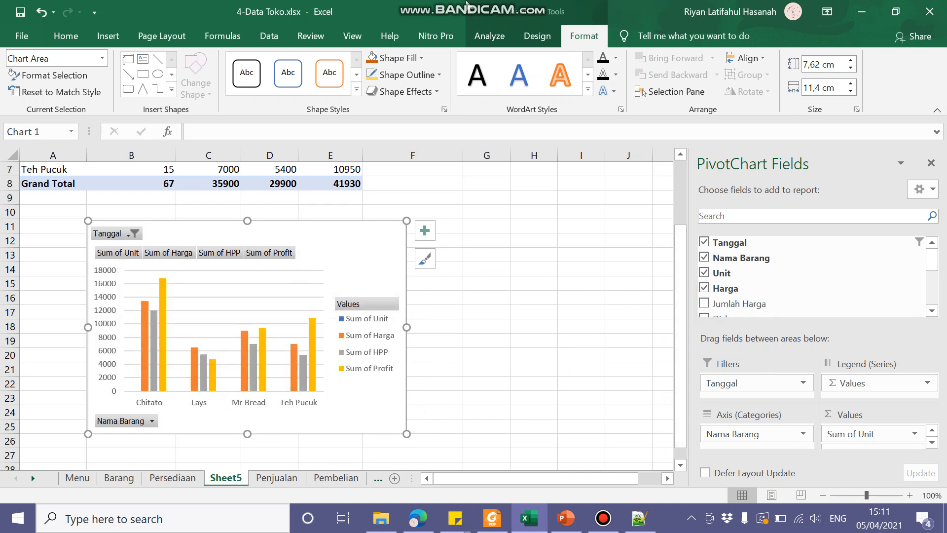
Step: Filter the PivotChart's Nama Barang field to only Chitato and Lays
{"action": "left_click", "coordinate": [150, 424]}
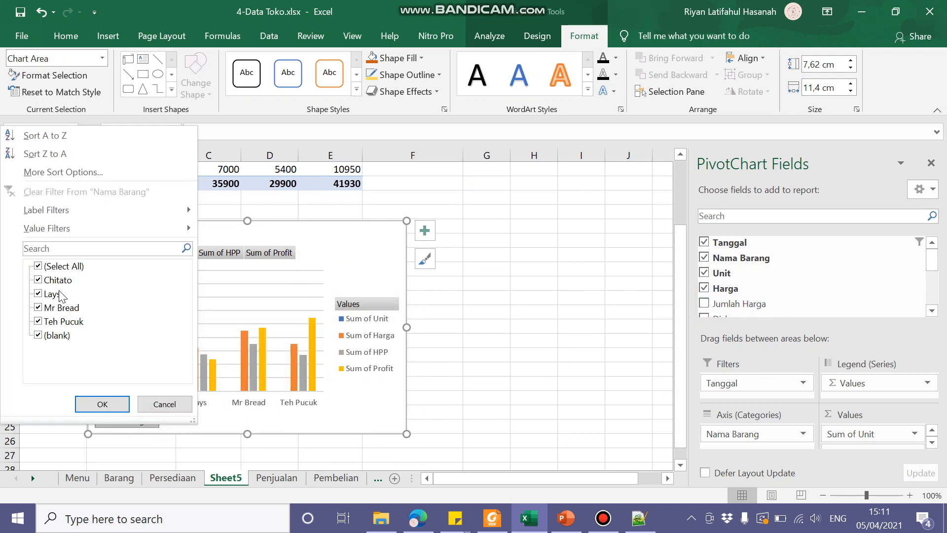
{"action": "left_click", "coordinate": [149, 400]}
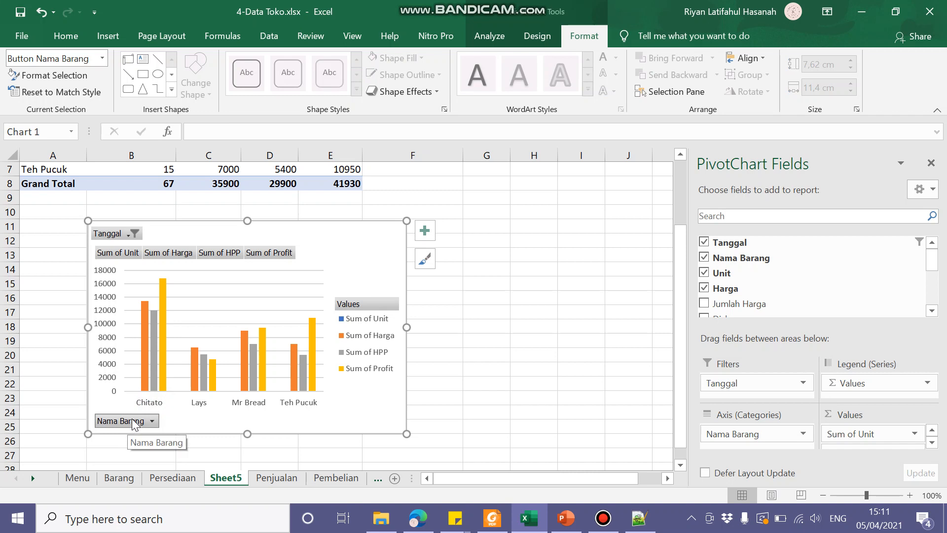
{"action": "left_click", "coordinate": [130, 422]}
{"action": "left_click", "coordinate": [63, 260]}
{"action": "left_click", "coordinate": [57, 274]}
{"action": "left_click", "coordinate": [52, 287]}
{"action": "left_click", "coordinate": [102, 398]}
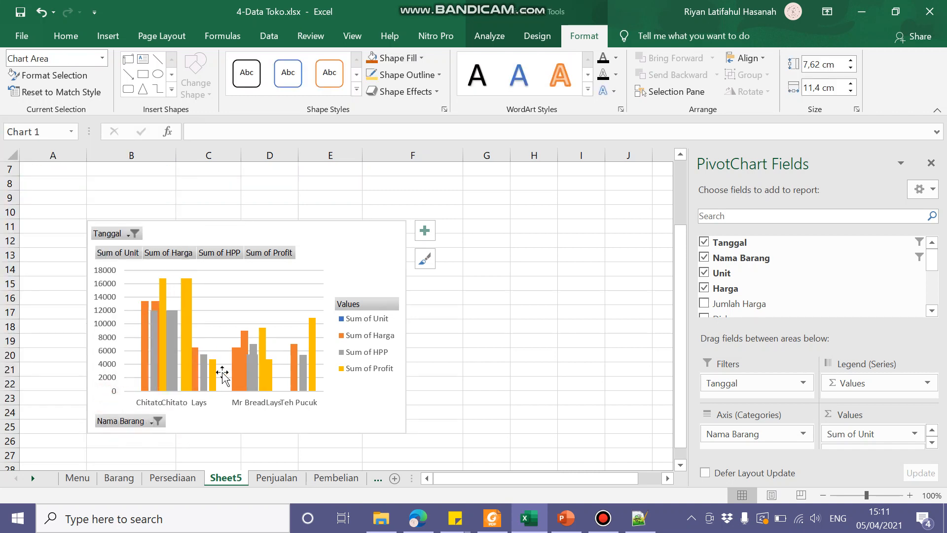
Step: Include all items in the PivotChart's Nama Barang filter again and apply it
{"action": "left_click", "coordinate": [131, 421]}
{"action": "left_click", "coordinate": [56, 278]}
{"action": "left_click", "coordinate": [54, 290]}
{"action": "left_click", "coordinate": [38, 276]}
{"action": "left_click", "coordinate": [38, 287]}
{"action": "left_click", "coordinate": [39, 263]}
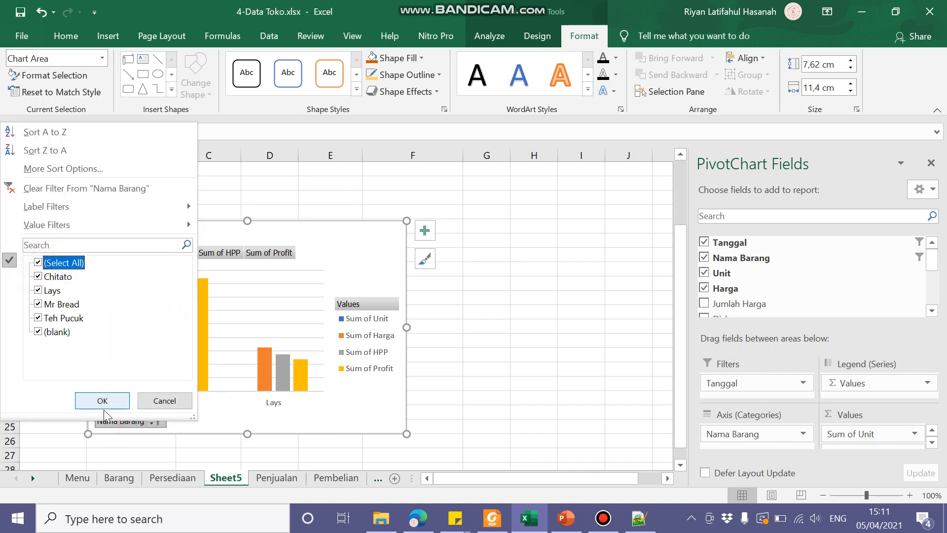
{"action": "left_click", "coordinate": [102, 400]}
{"action": "left_click", "coordinate": [513, 384]}
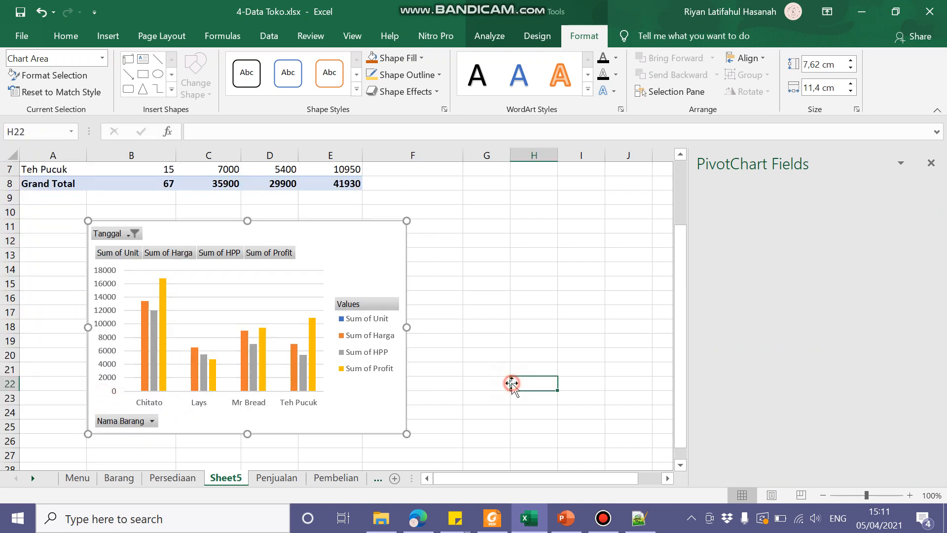
{"action": "left_click", "coordinate": [123, 423]}
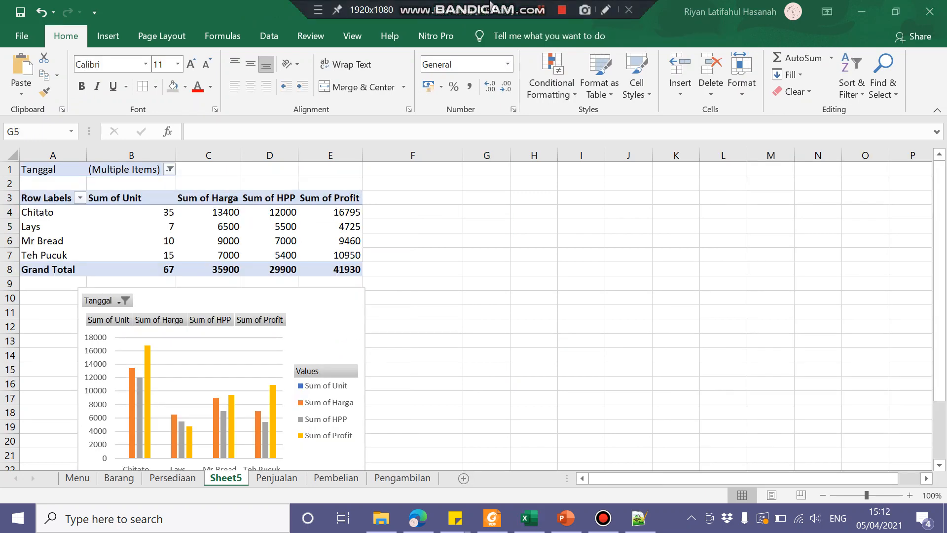
Step: Select the Sum of Harga, Sum of HPP and Sum of Profit columns one after another to examine the PivotTable's values
{"action": "left_click", "coordinate": [450, 298]}
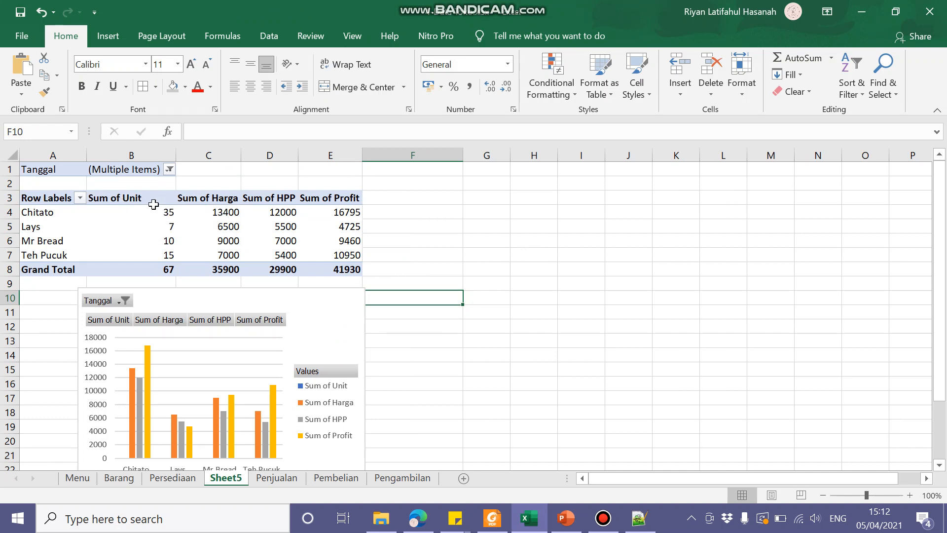
{"action": "left_click", "coordinate": [209, 192]}
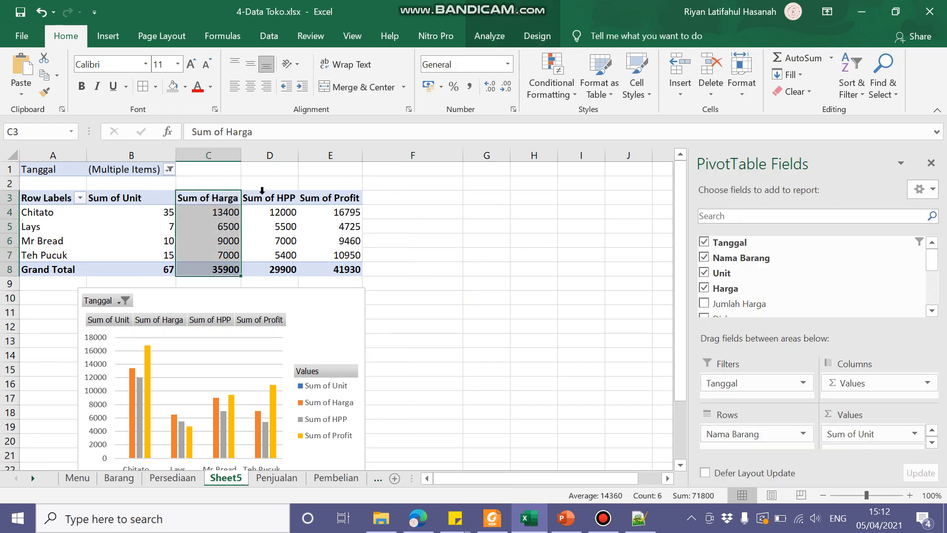
{"action": "left_click", "coordinate": [263, 192]}
{"action": "left_click", "coordinate": [347, 193]}
{"action": "left_click", "coordinate": [444, 199]}
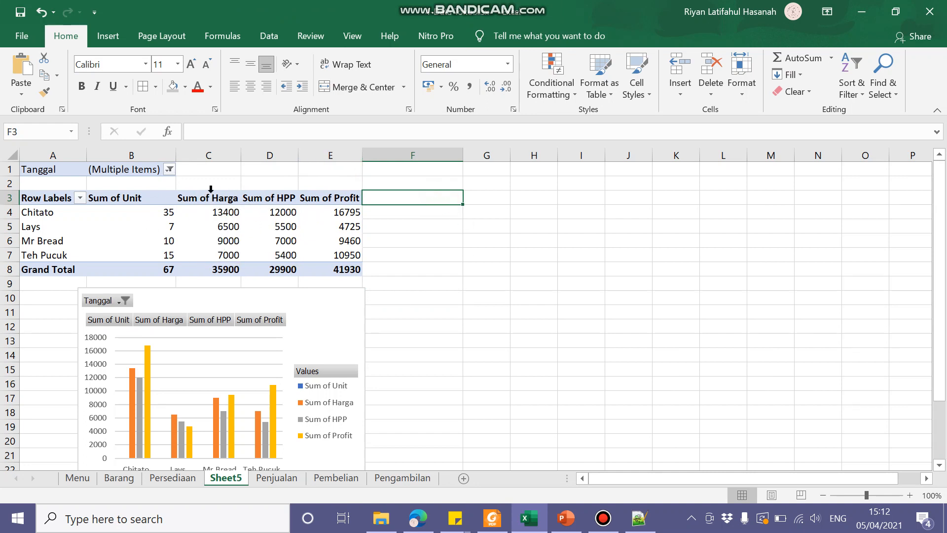
Step: Remove Tanggal from the report filter and add it back as a row field beneath Nama Barang
{"action": "left_click", "coordinate": [128, 203]}
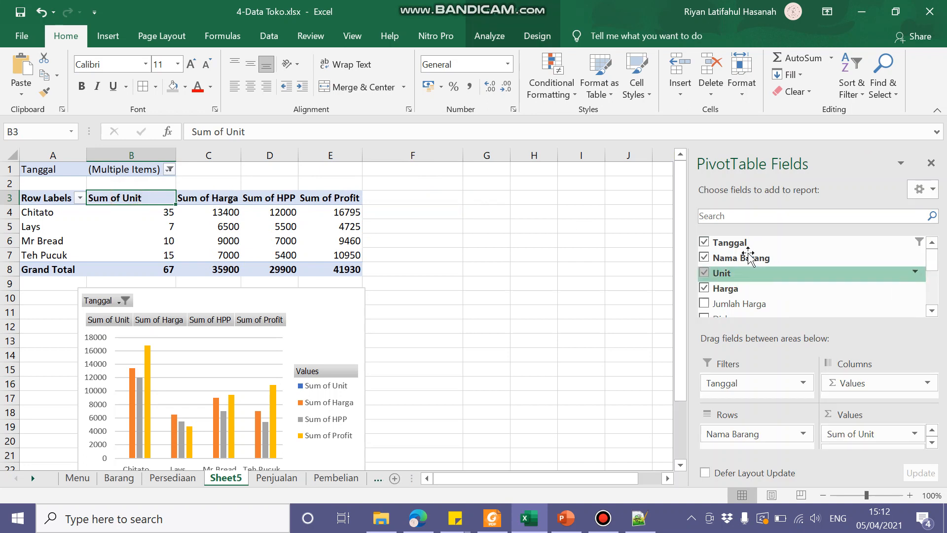
{"action": "left_click", "coordinate": [735, 384]}
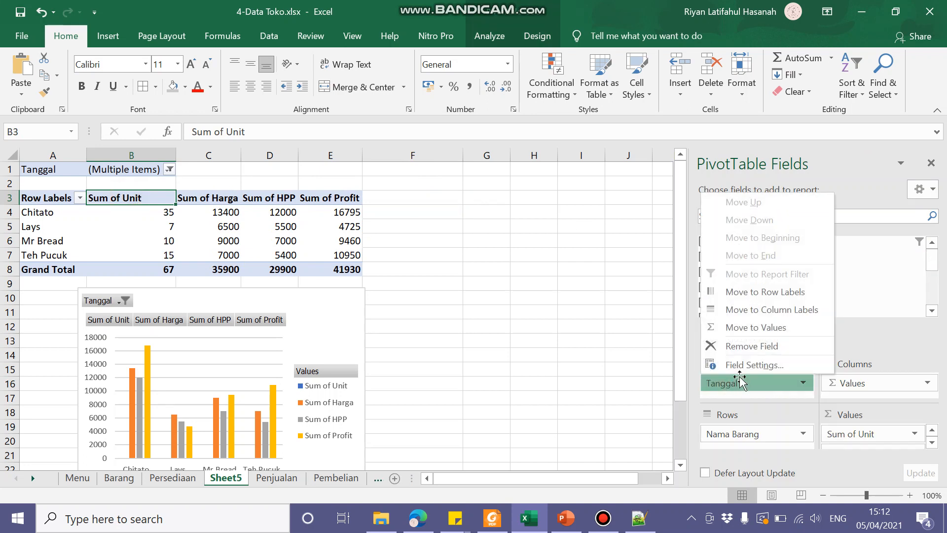
{"action": "left_click", "coordinate": [746, 346]}
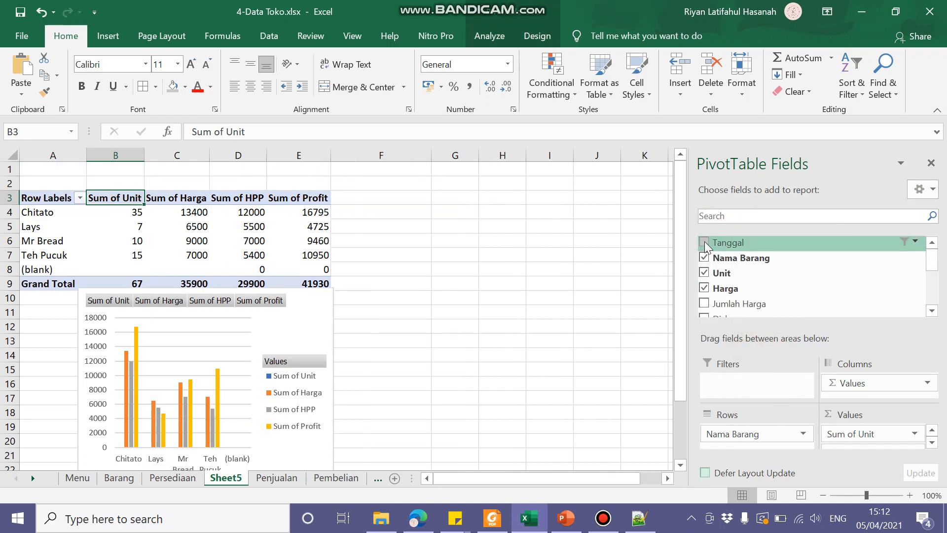
{"action": "left_click", "coordinate": [704, 242]}
Step: Move the PivotChart beside the PivotTable, into the empty cells from column F to K starting at row 3
{"action": "left_click", "coordinate": [220, 305]}
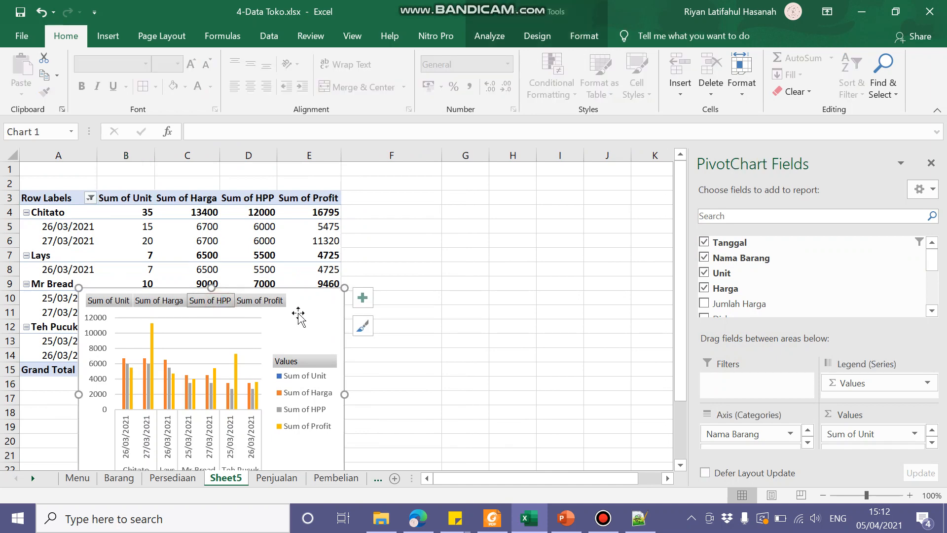
{"action": "left_click_drag", "start_coordinate": [306, 331], "coordinate": [651, 220]}
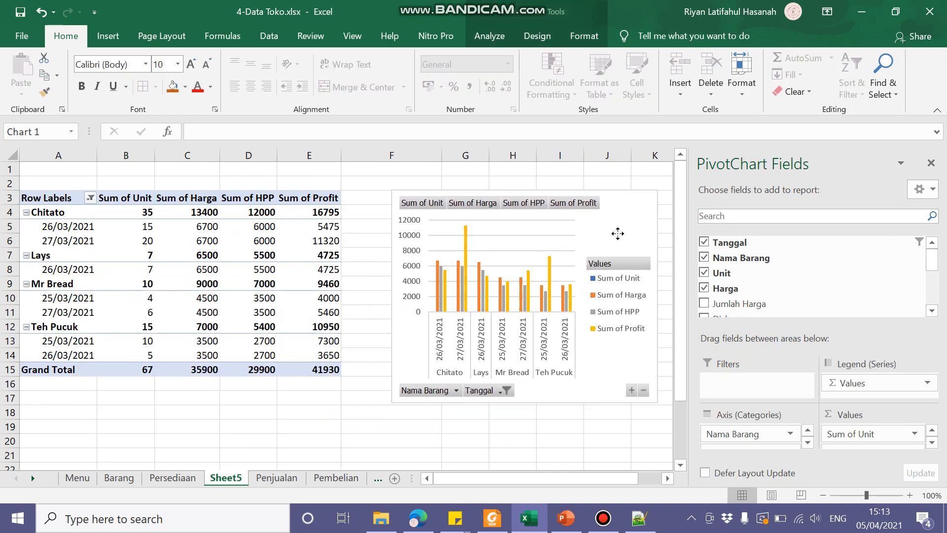
Step: Remove Nama Barang and Tanggal from the PivotTable's rows and add them back with Nama Barang as the outer field
{"action": "left_click", "coordinate": [207, 210]}
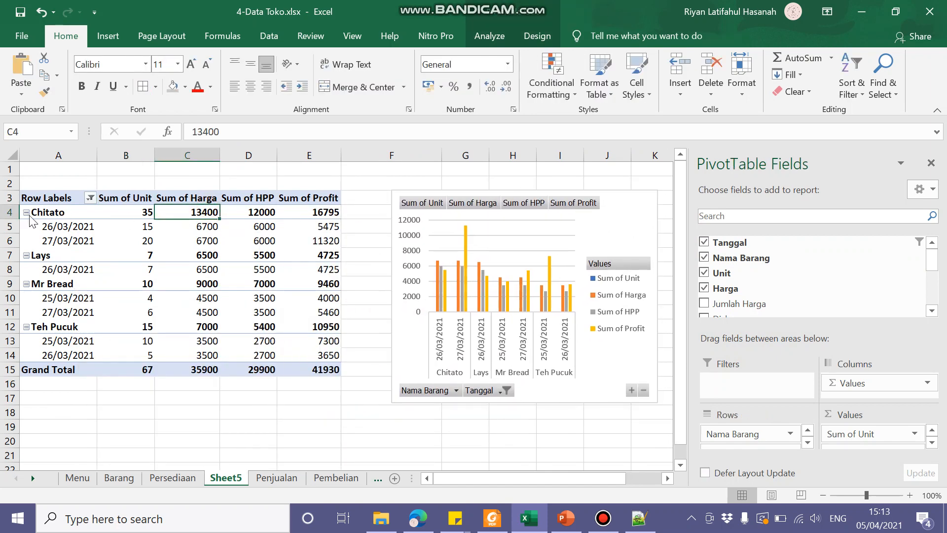
{"action": "left_click", "coordinate": [703, 257]}
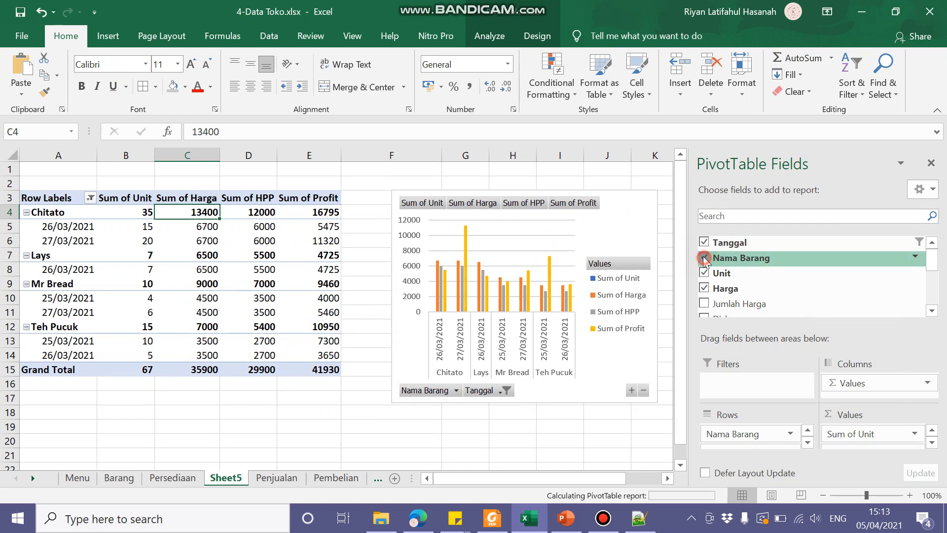
{"action": "left_click", "coordinate": [703, 241]}
{"action": "left_click", "coordinate": [704, 257]}
{"action": "left_click", "coordinate": [704, 242]}
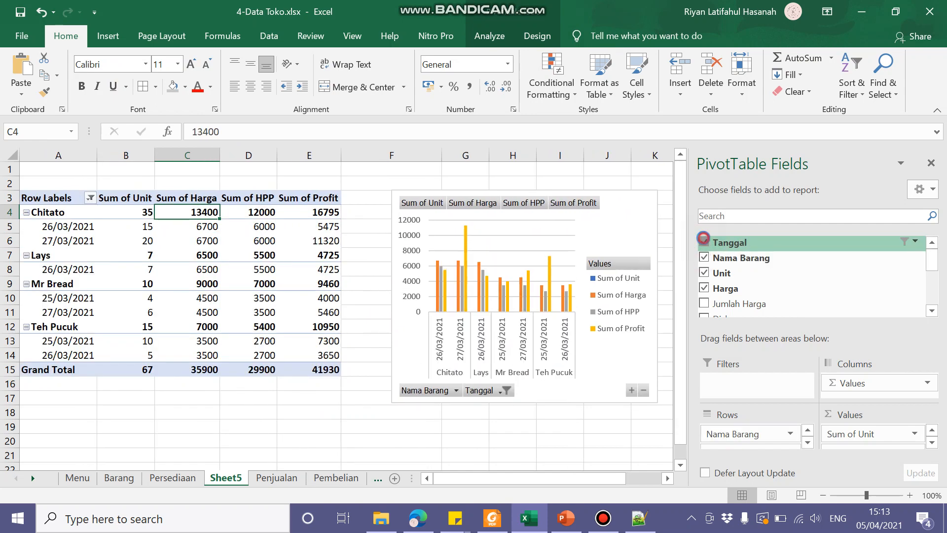
Step: Reverse the row field order by removing both fields and re-adding Tanggal first and Nama Barang beneath it
{"action": "left_click", "coordinate": [704, 242]}
{"action": "left_click", "coordinate": [704, 258]}
{"action": "left_click", "coordinate": [703, 242]}
{"action": "left_click", "coordinate": [704, 258]}
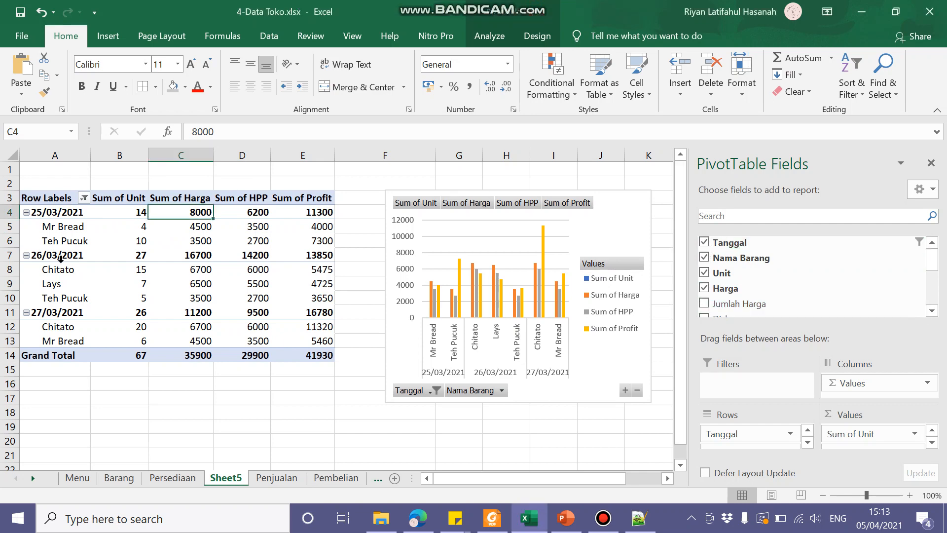
Step: Clear both row fields and re-add Nama Barang first with Tanggal nested beneath it
{"action": "left_click", "coordinate": [754, 242]}
{"action": "left_click", "coordinate": [704, 258]}
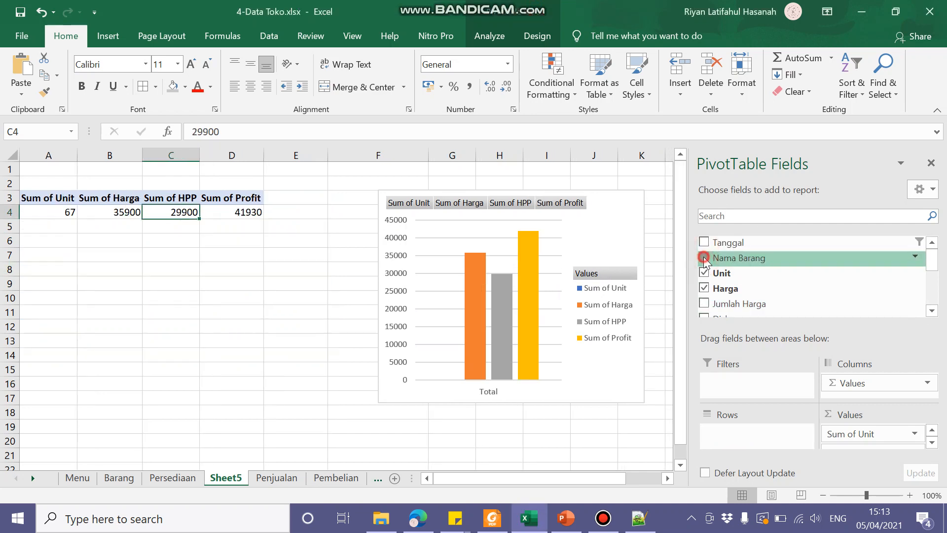
{"action": "left_click", "coordinate": [704, 257]}
{"action": "left_click", "coordinate": [704, 242]}
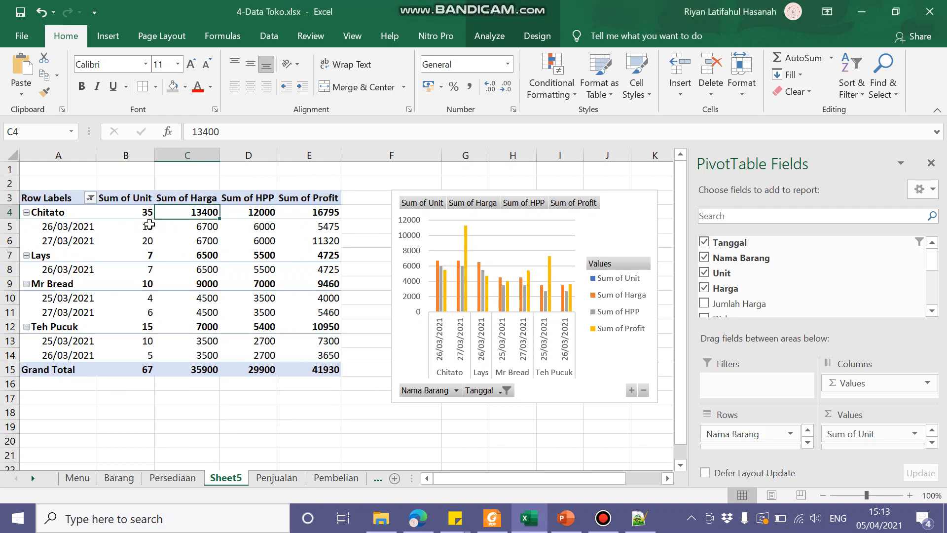
Step: Examine Chitato's daily Unit and Harga values against its subtotals in the PivotTable
{"action": "left_click_drag", "start_coordinate": [149, 224], "coordinate": [148, 239]}
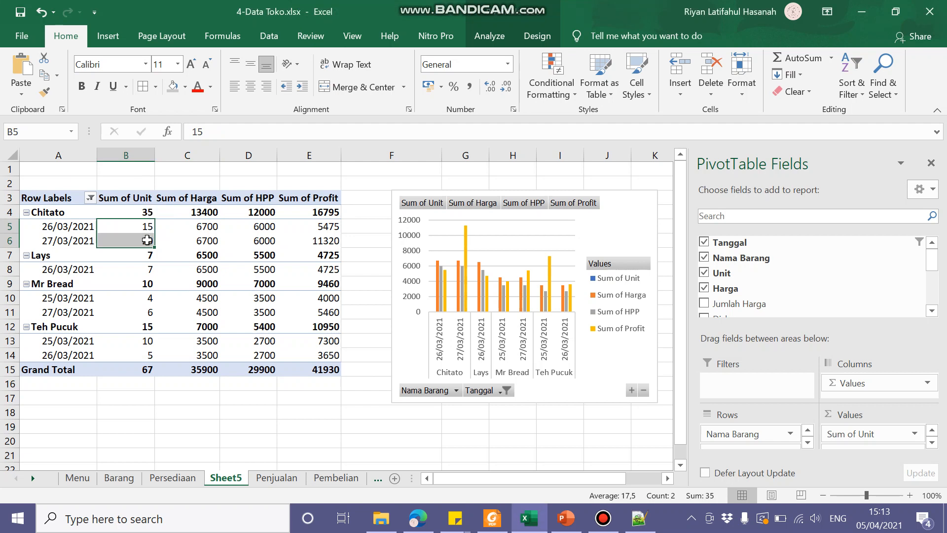
{"action": "left_click", "coordinate": [204, 212]}
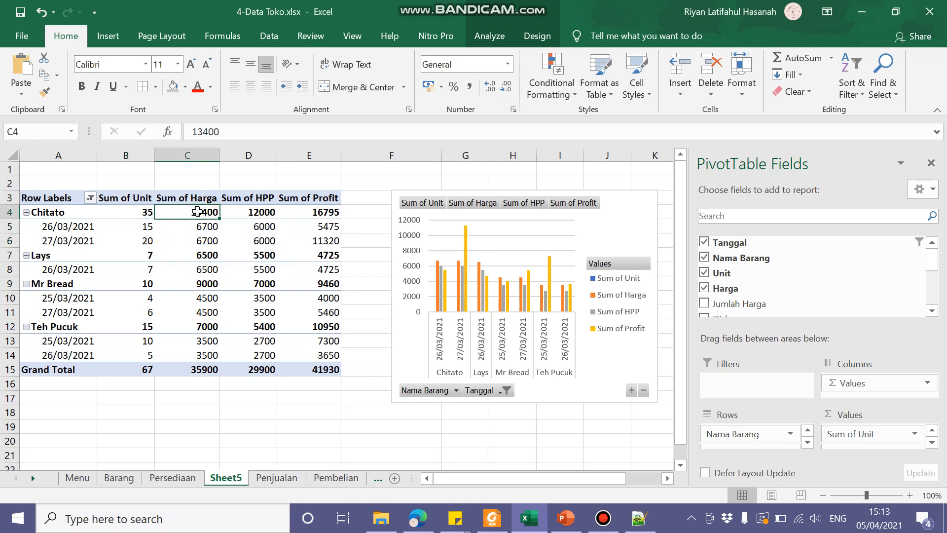
{"action": "left_click_drag", "start_coordinate": [203, 228], "coordinate": [205, 235]}
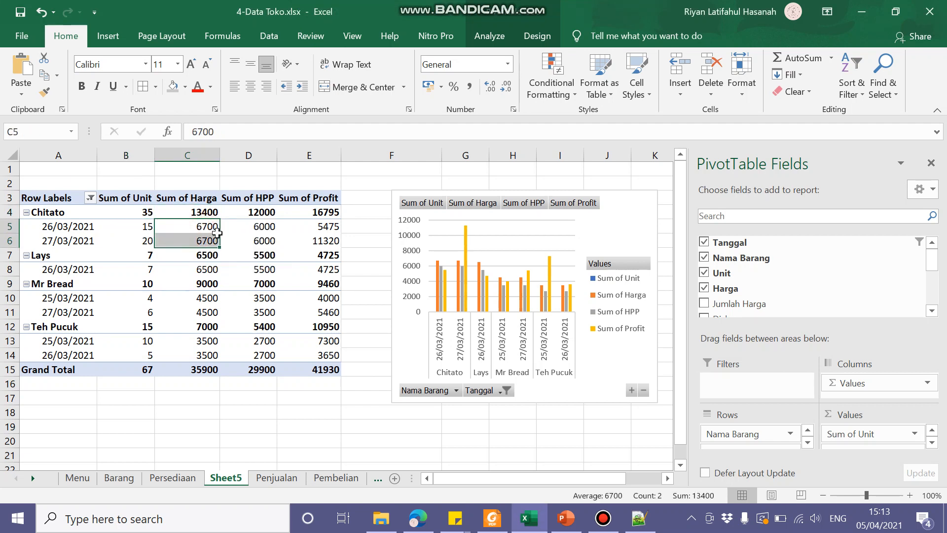
{"action": "left_click", "coordinate": [206, 227]}
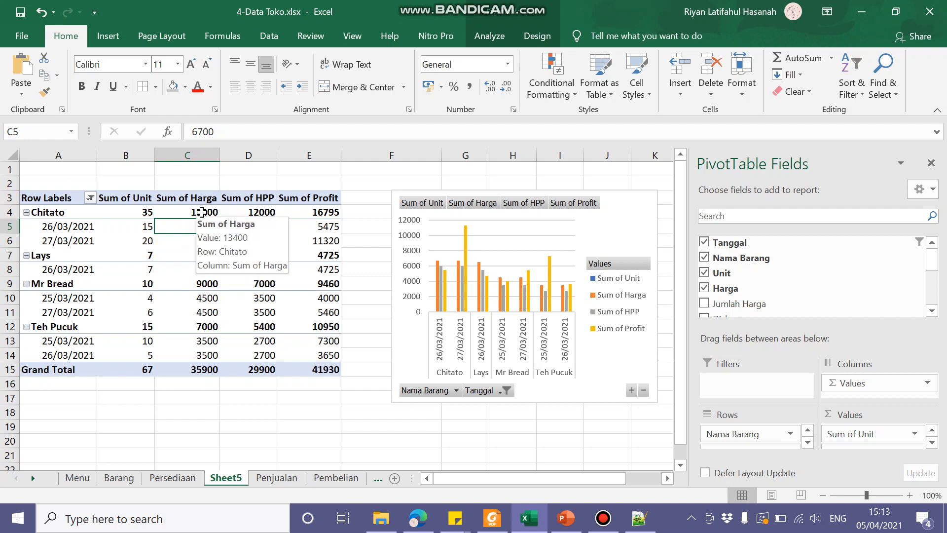
{"action": "left_click", "coordinate": [202, 212]}
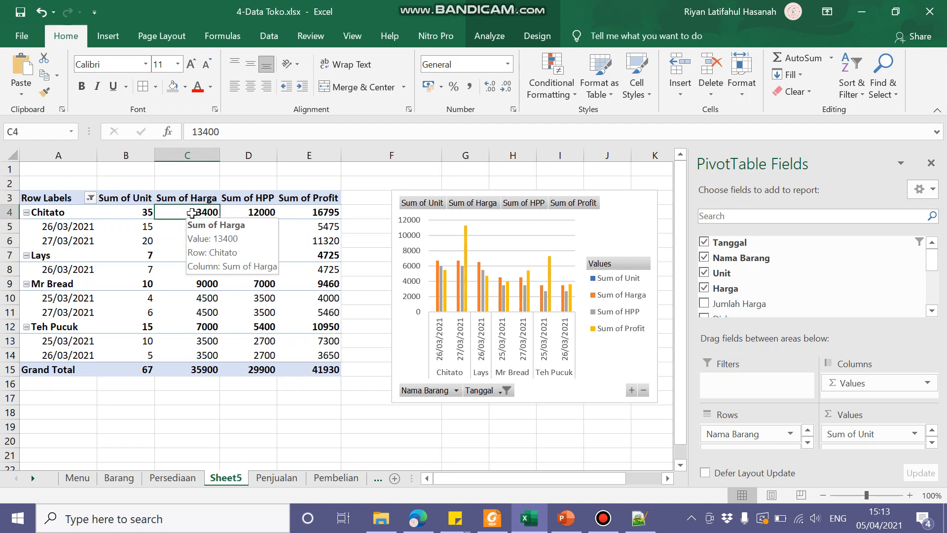
{"action": "left_click", "coordinate": [196, 198]}
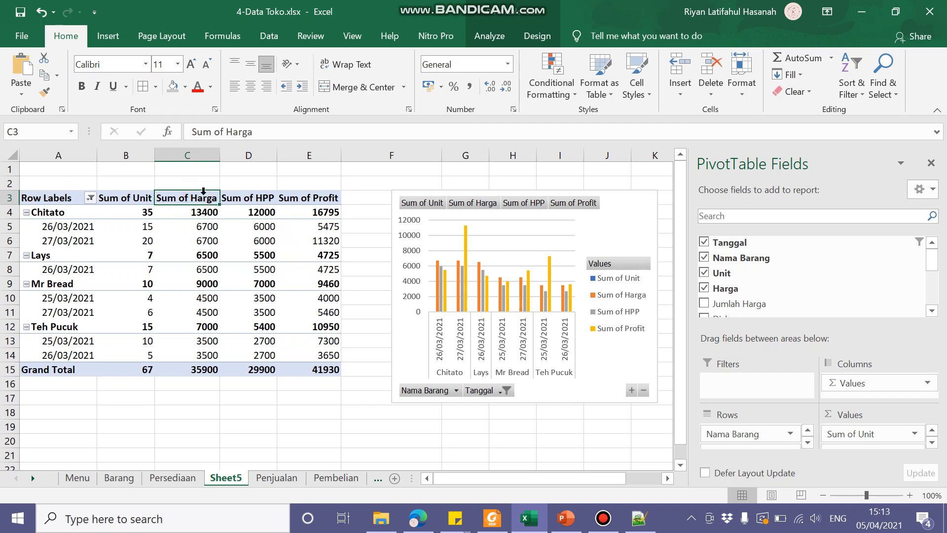
{"action": "left_click_drag", "start_coordinate": [209, 226], "coordinate": [209, 241]}
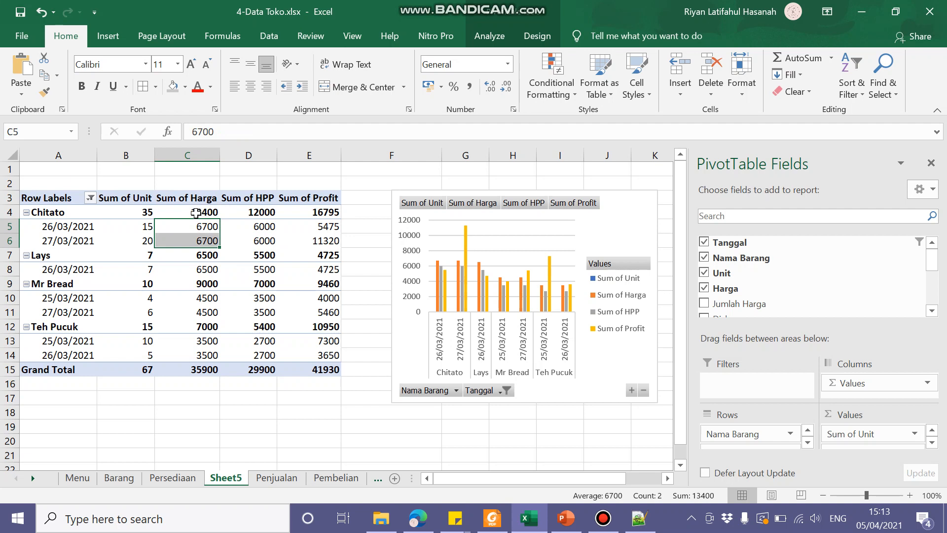
Step: Summarize the PivotTable's Harga value field by Average
{"action": "left_click", "coordinate": [186, 196]}
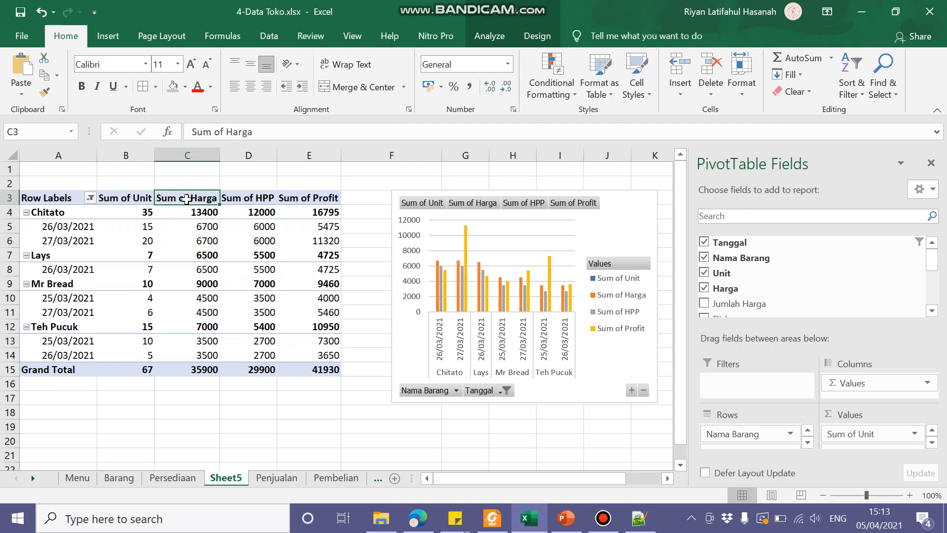
{"action": "left_click", "coordinate": [489, 36]}
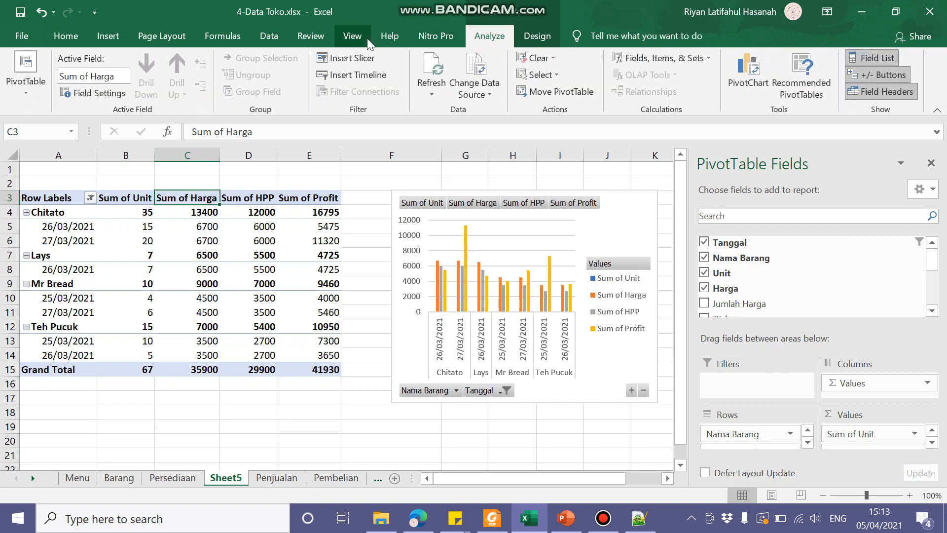
{"action": "left_click", "coordinate": [106, 93]}
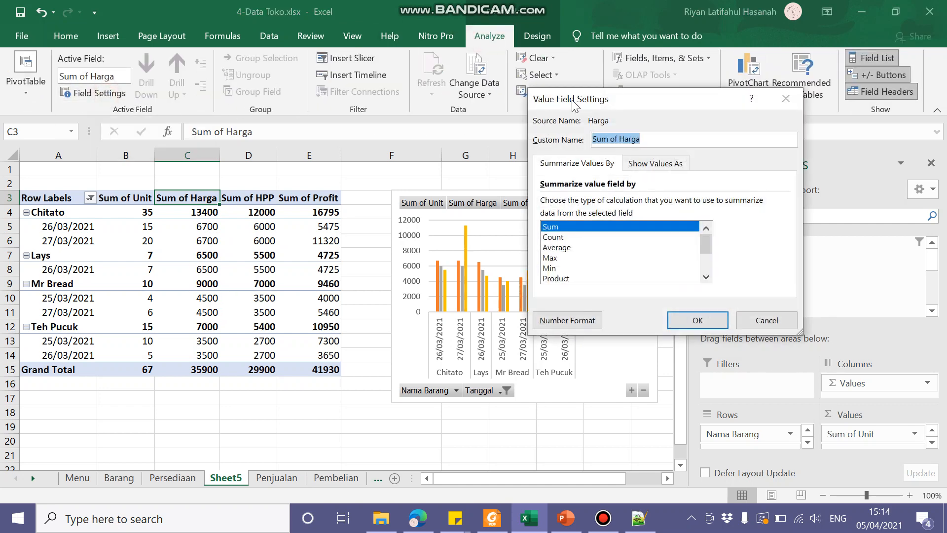
{"action": "left_click", "coordinate": [557, 248]}
{"action": "left_click", "coordinate": [697, 321]}
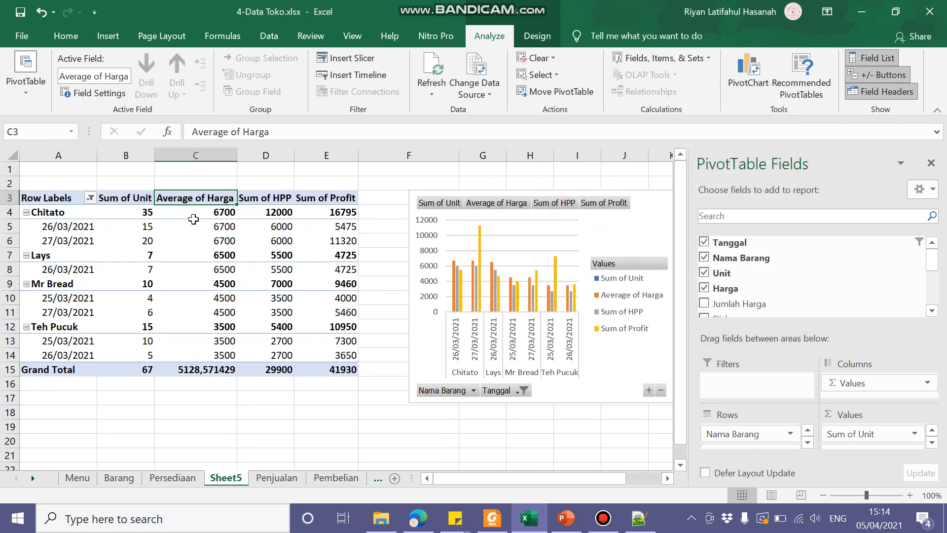
Step: Examine the Average of Harga subtotals for Chitato, Lays, Mr Bread and Teh Pucuk one after another
{"action": "mouse_move", "coordinate": [199, 212]}
{"action": "left_click", "coordinate": [227, 208]}
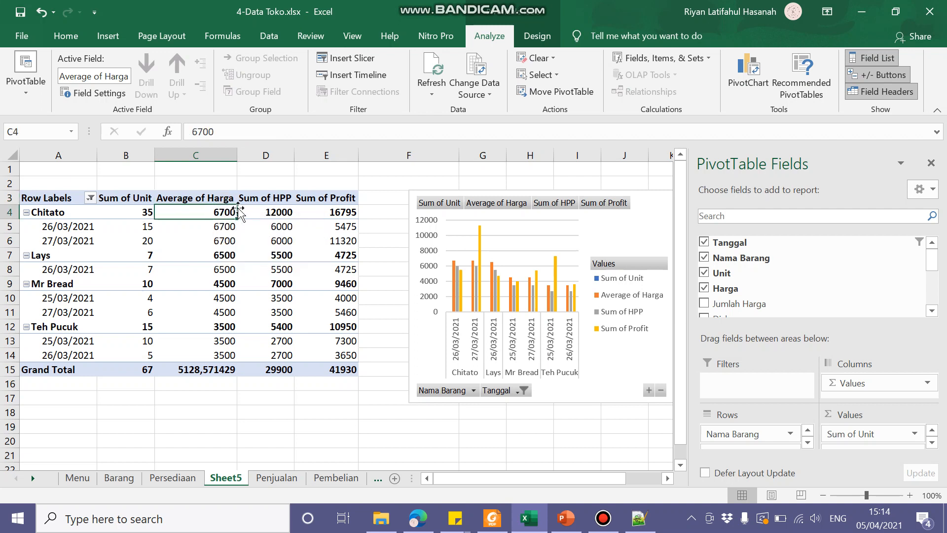
{"action": "left_click", "coordinate": [222, 254]}
{"action": "left_click", "coordinate": [204, 283]}
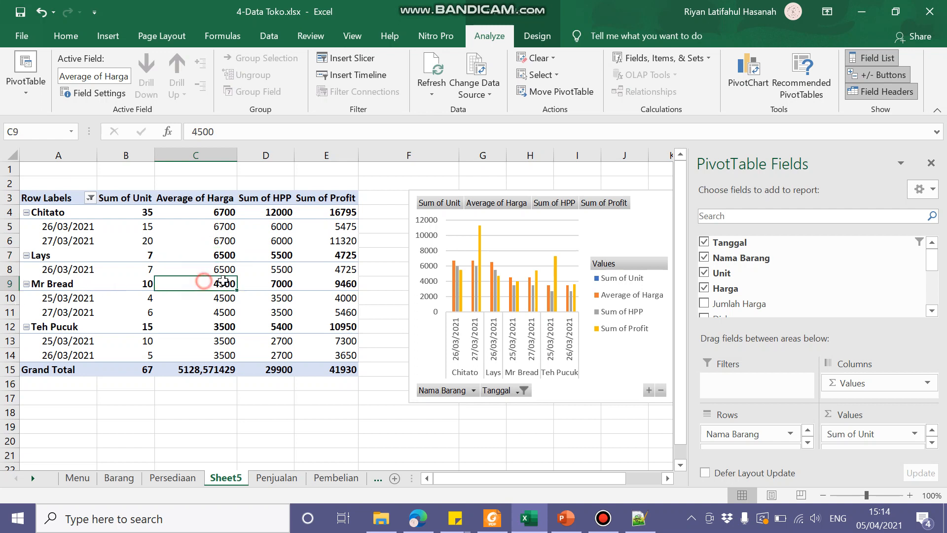
{"action": "left_click", "coordinate": [216, 329]}
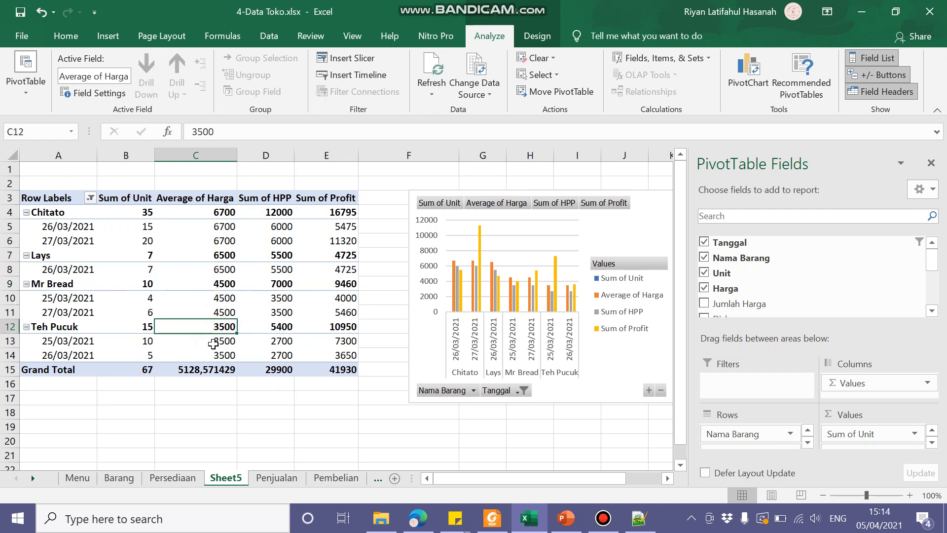
Step: Compare Mr Bread's two daily Harga values in C10:C11 with its average in C9
{"action": "left_click_drag", "start_coordinate": [221, 297], "coordinate": [223, 311]}
{"action": "left_click_drag", "start_coordinate": [82, 298], "coordinate": [314, 308]}
{"action": "left_click_drag", "start_coordinate": [222, 298], "coordinate": [222, 312]}
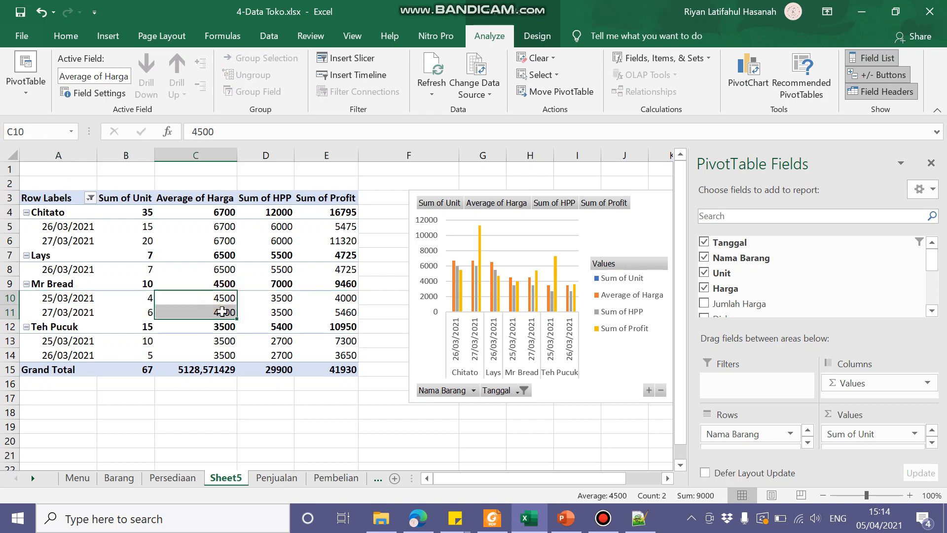
{"action": "mouse_move", "coordinate": [420, 2]}
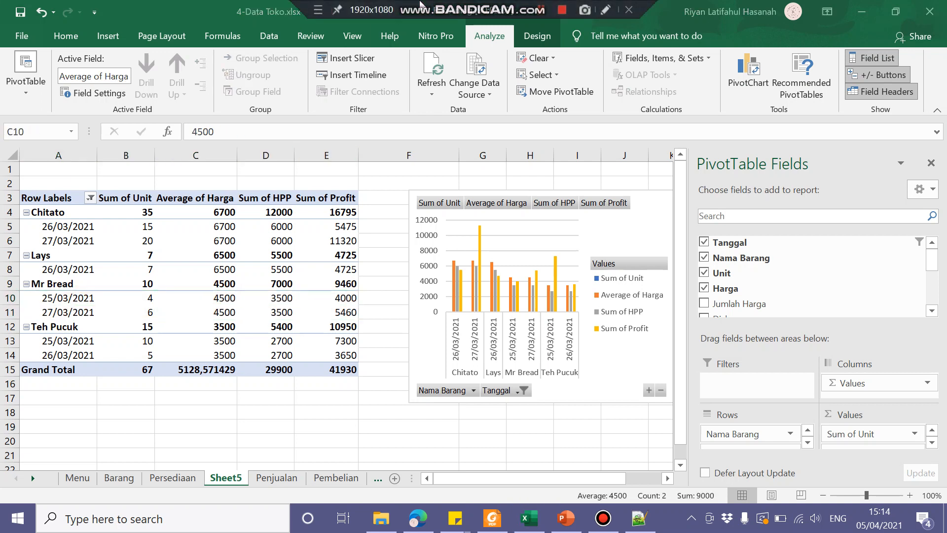
{"action": "left_click", "coordinate": [196, 411]}
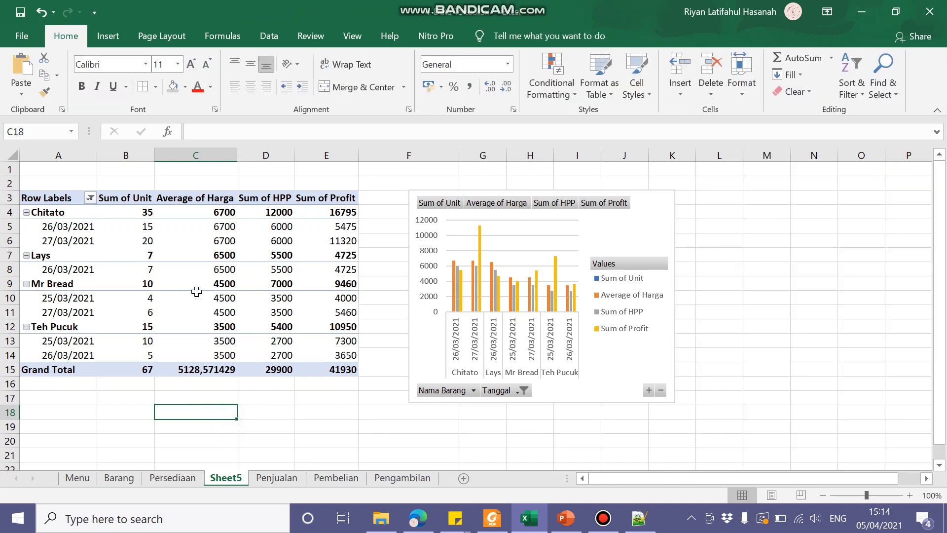
{"action": "left_click_drag", "start_coordinate": [220, 296], "coordinate": [220, 313]}
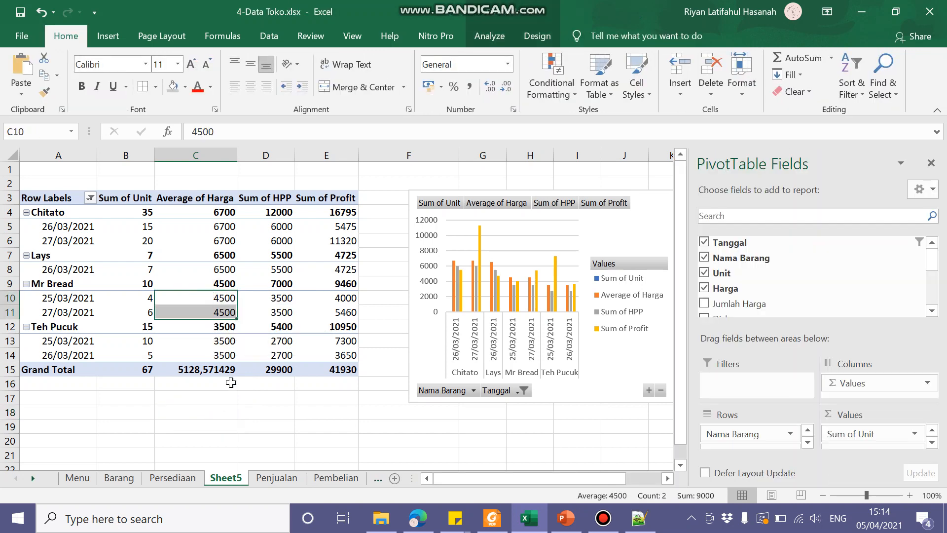
{"action": "left_click", "coordinate": [215, 285]}
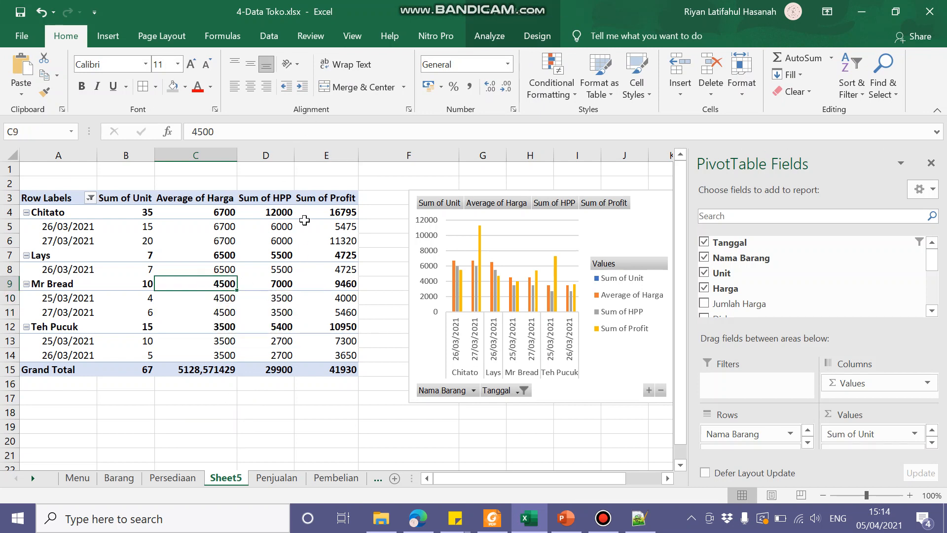
Step: Summarize the PivotTable's HPP value field by Average
{"action": "left_click", "coordinate": [281, 211]}
{"action": "left_click", "coordinate": [271, 197]}
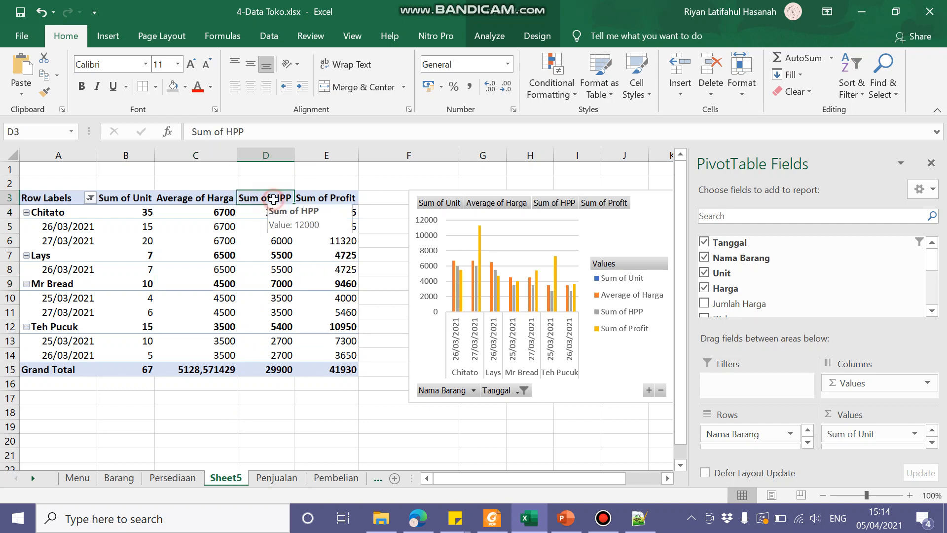
{"action": "left_click", "coordinate": [489, 36]}
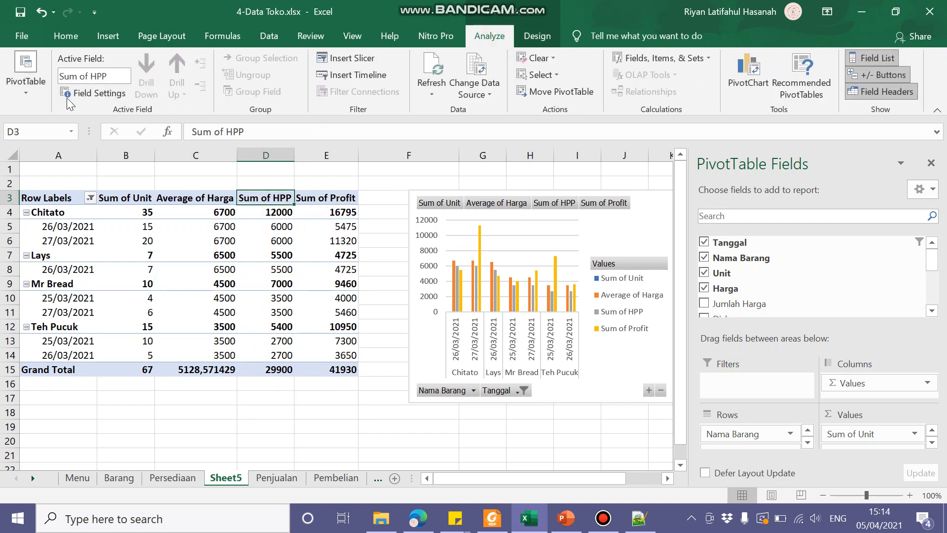
{"action": "left_click", "coordinate": [95, 93]}
{"action": "left_click", "coordinate": [582, 248]}
{"action": "left_click", "coordinate": [683, 321]}
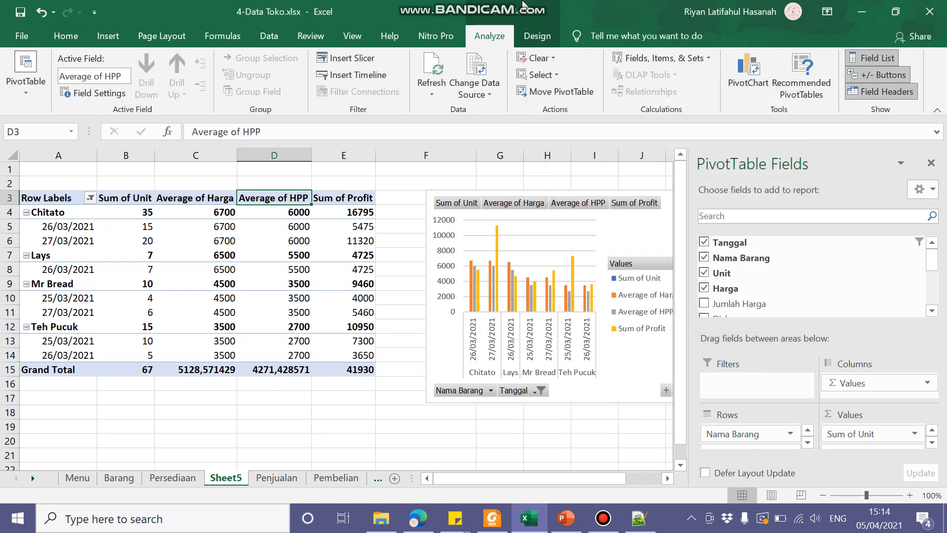
Step: Move the selection off the PivotTable and select the PivotChart beside it
{"action": "mouse_move", "coordinate": [524, 6]}
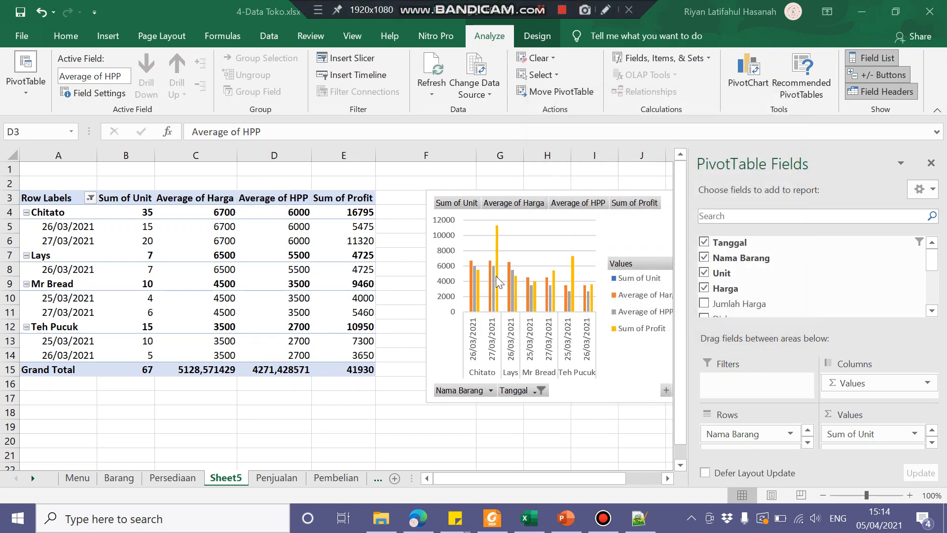
{"action": "left_click", "coordinate": [577, 410]}
{"action": "left_click", "coordinate": [640, 364]}
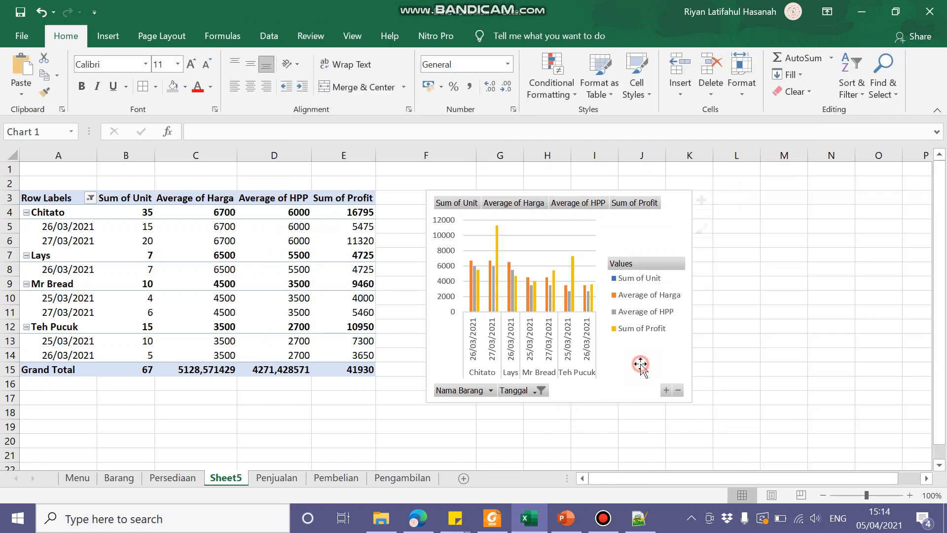